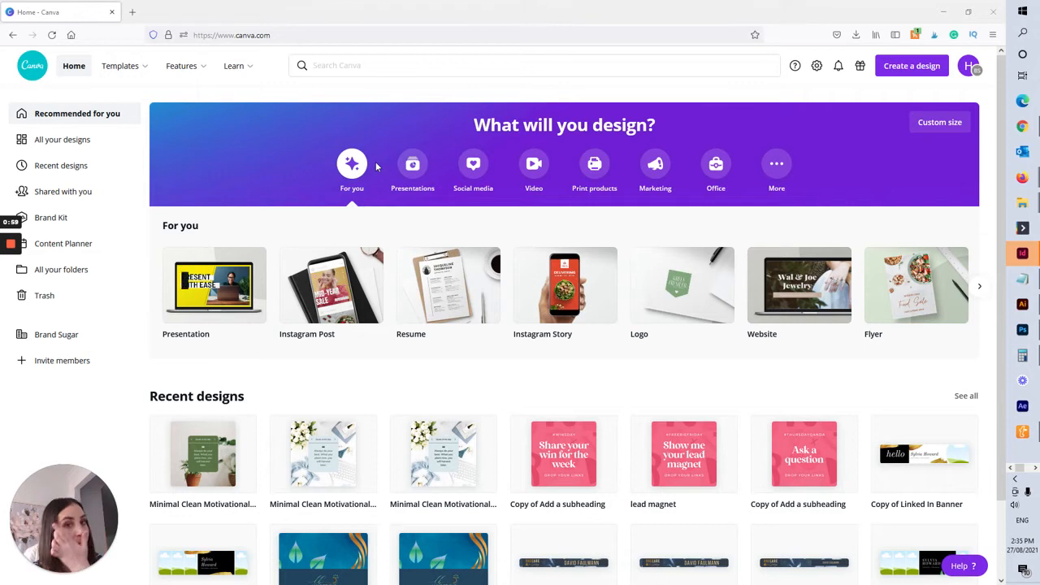
# Search Canva for "instagram post" and open the suggested Instagram Post template collection
pyautogui.click(434, 60)
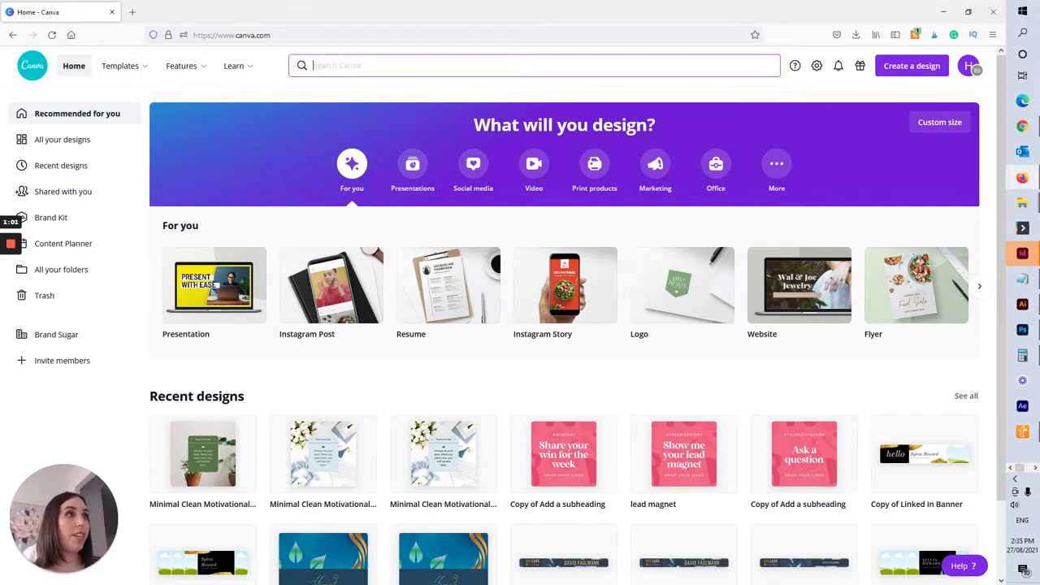
pyautogui.write('in')
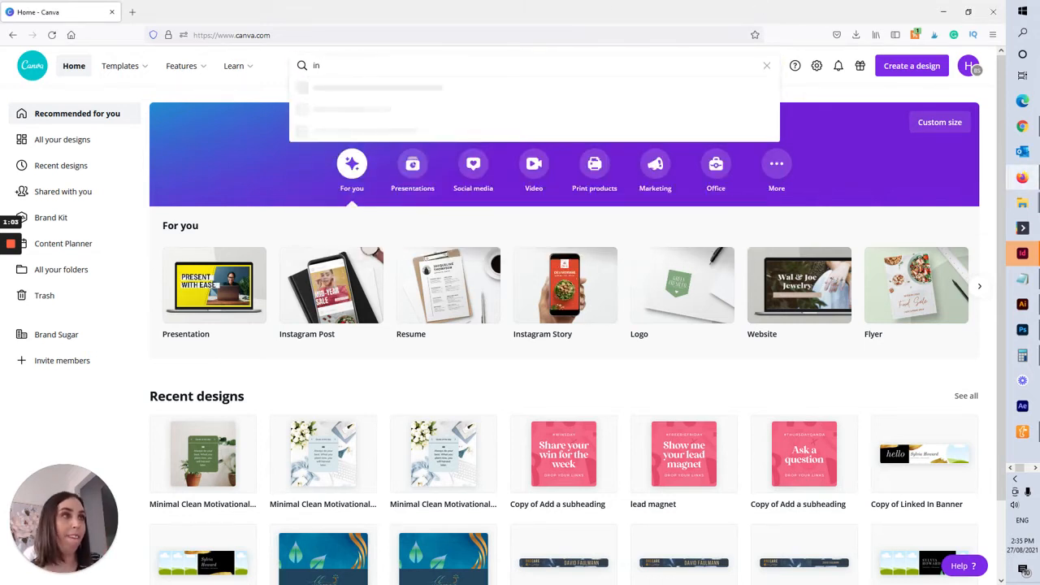
pyautogui.write('stagram po')
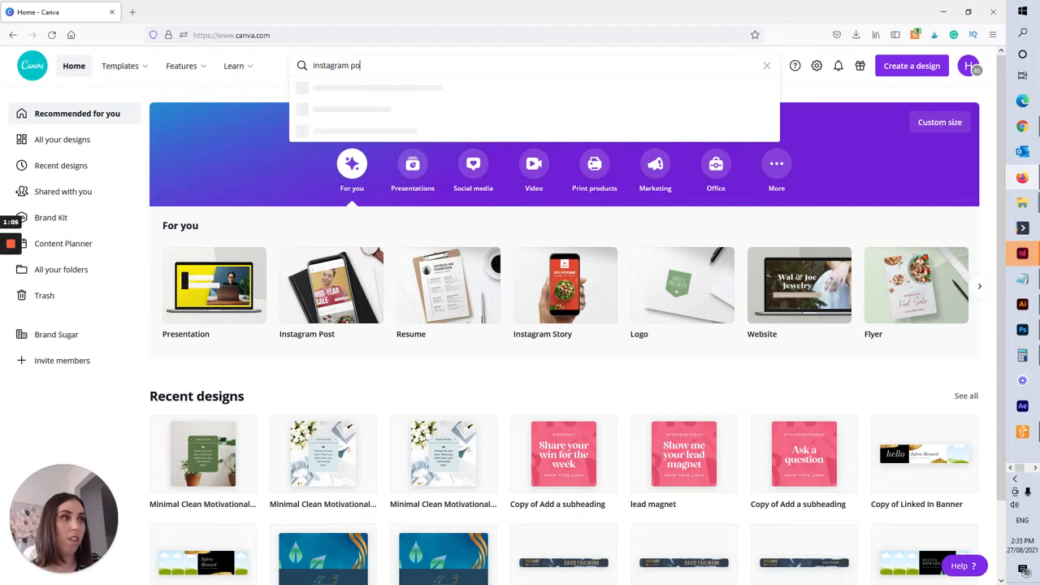
pyautogui.write('st')
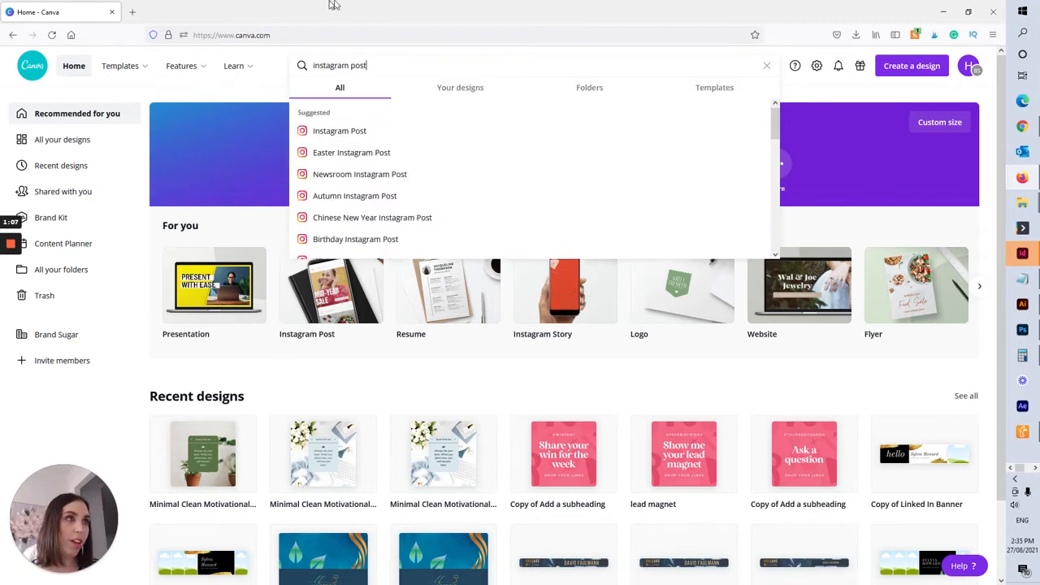
pyautogui.click(388, 130)
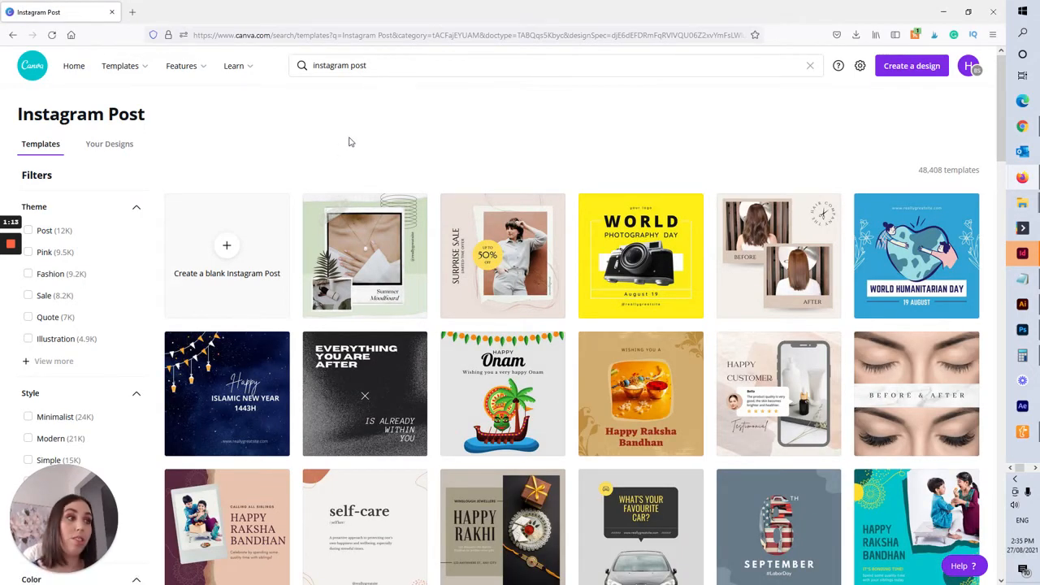
# Open the green "Quote of the day" template with potted plants from the Instagram Post templates
pyautogui.scroll(-5, 507, 177)
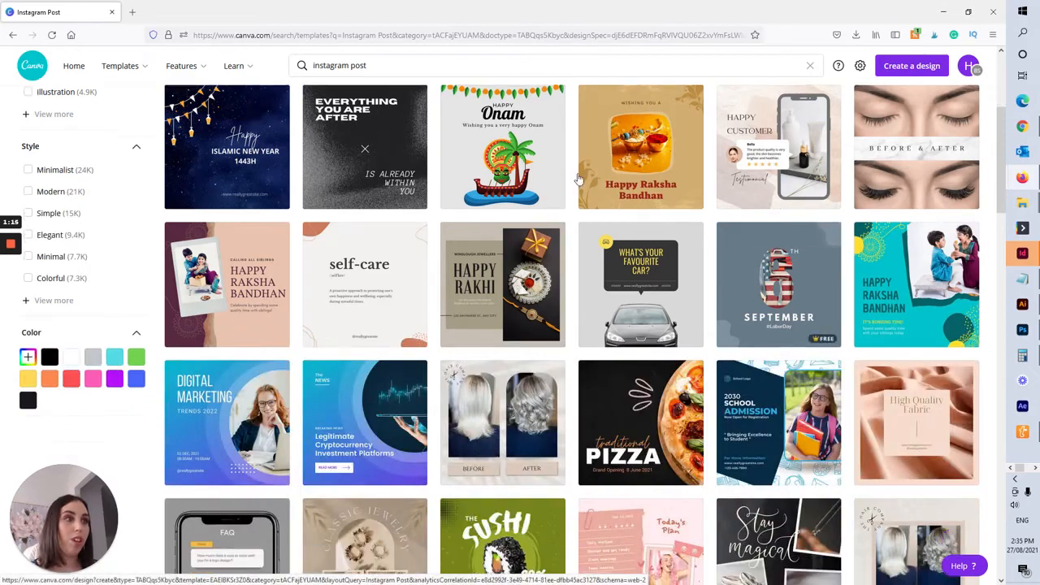
pyautogui.scroll(-6, 498, 170)
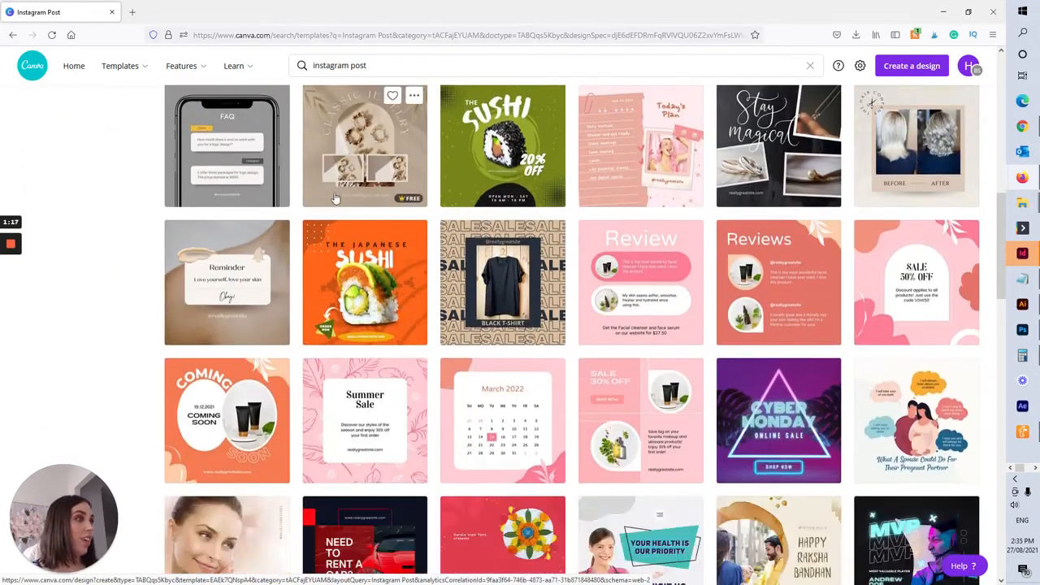
pyautogui.scroll(-2, 715, 354)
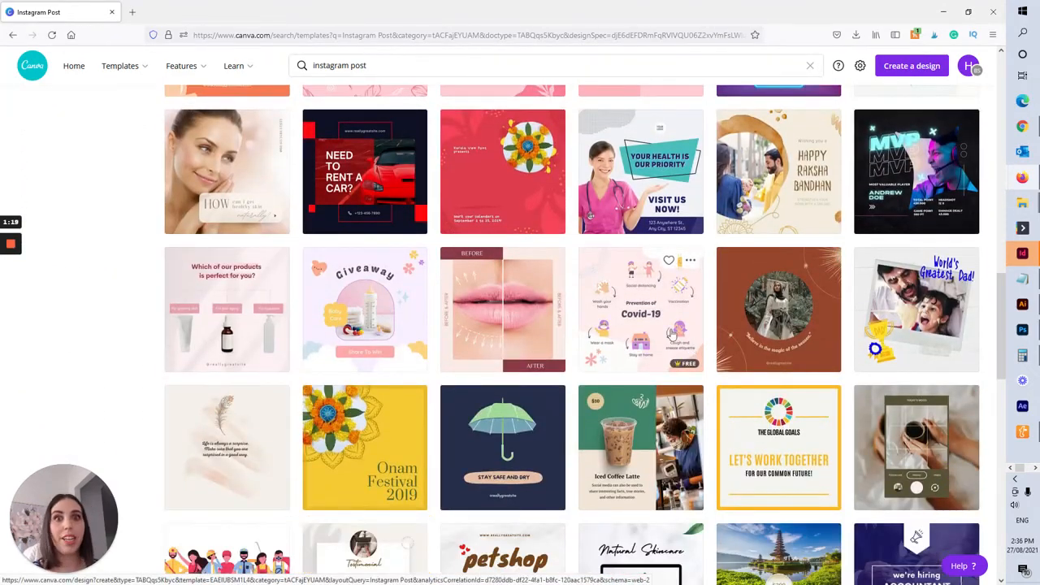
pyautogui.scroll(-7, 671, 335)
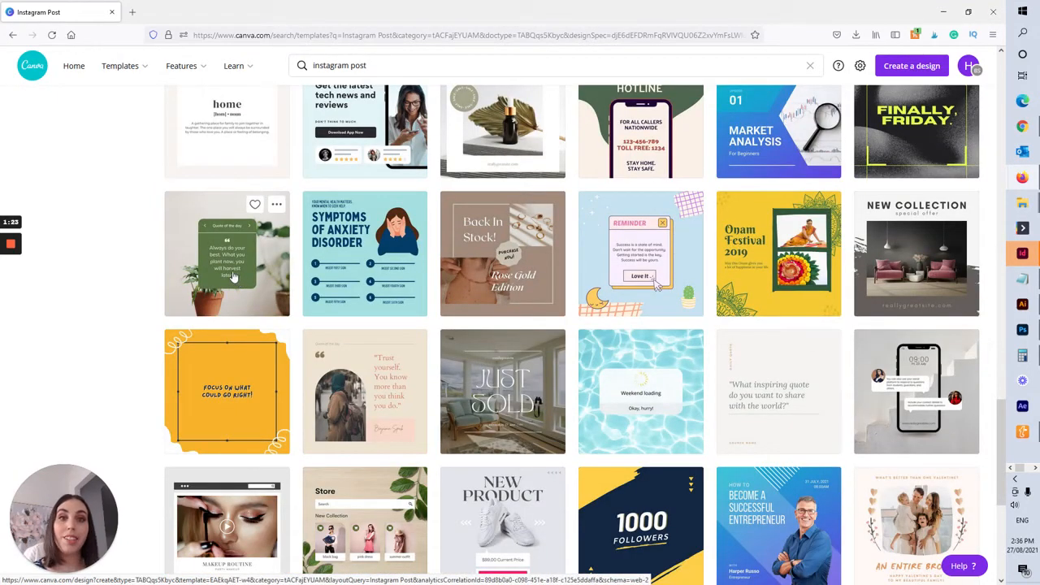
pyautogui.click(280, 276)
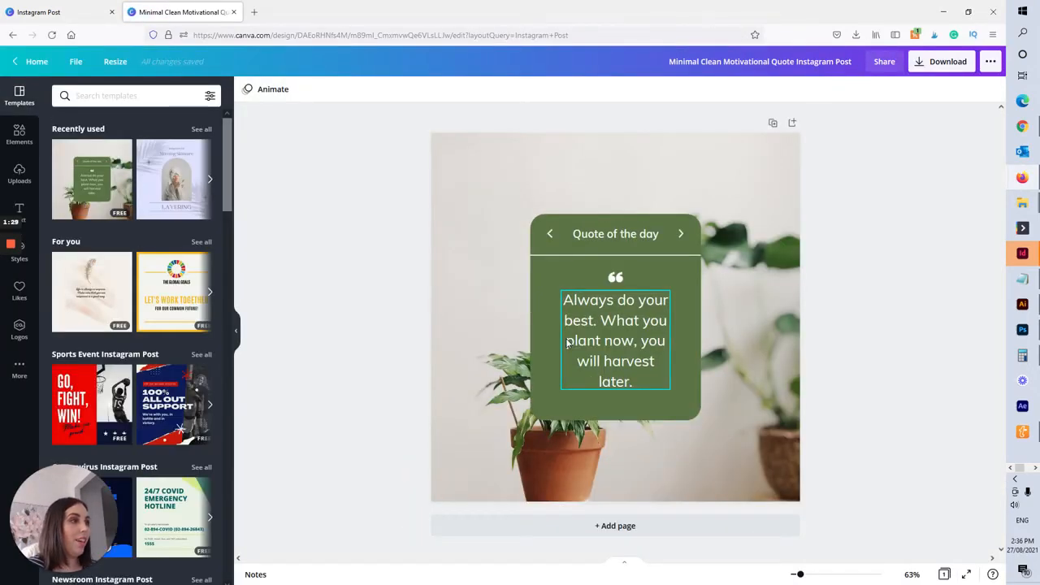
# Recolour the green quote card to the light blue from the logo colours
pyautogui.click(551, 387)
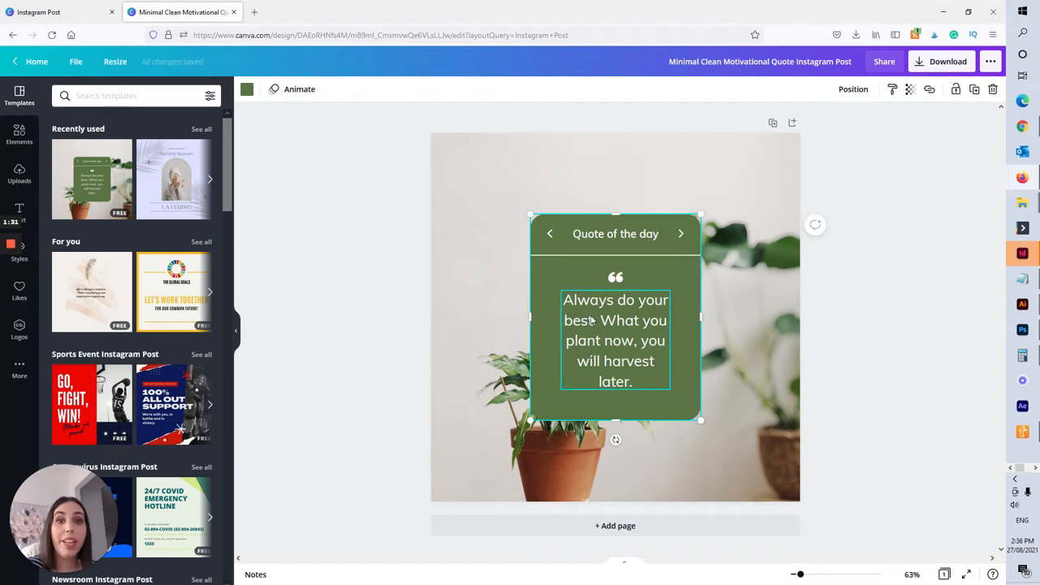
pyautogui.click(247, 90)
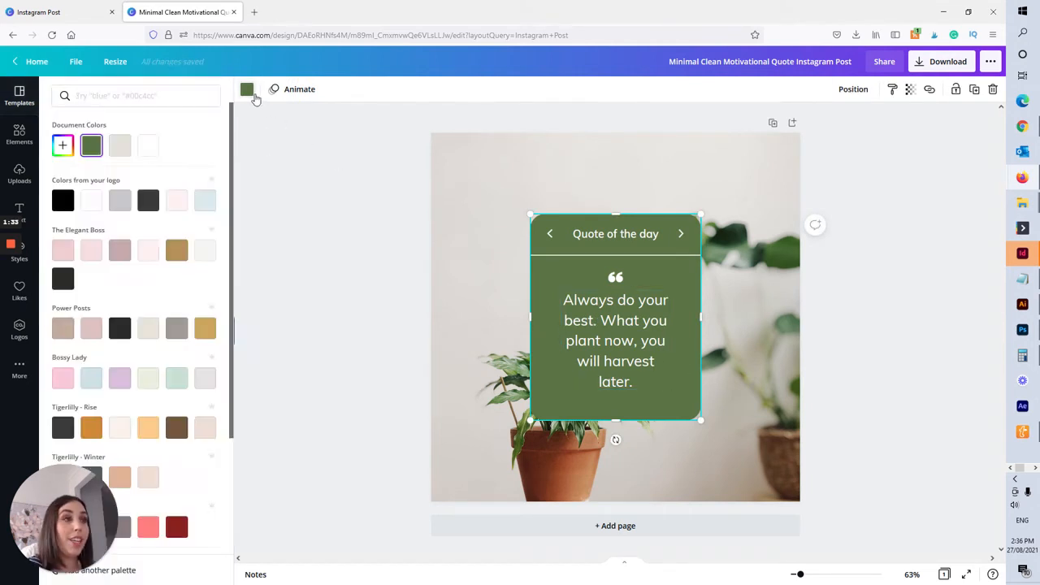
pyautogui.click(205, 200)
# Change the quote text to the dark grey from the logo colours and apply that change to all matching text
pyautogui.click(585, 325)
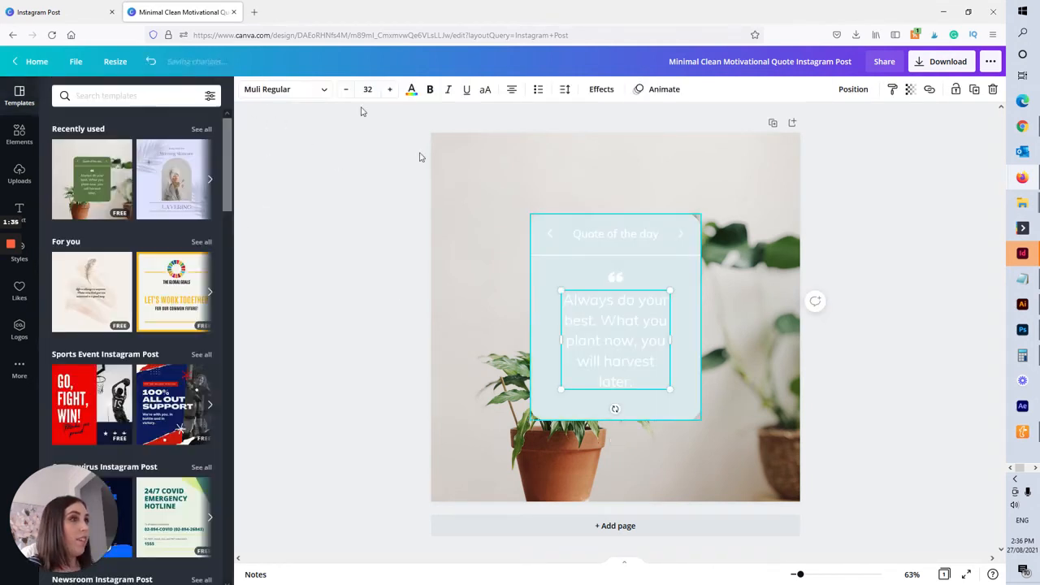
pyautogui.click(411, 88)
pyautogui.click(147, 202)
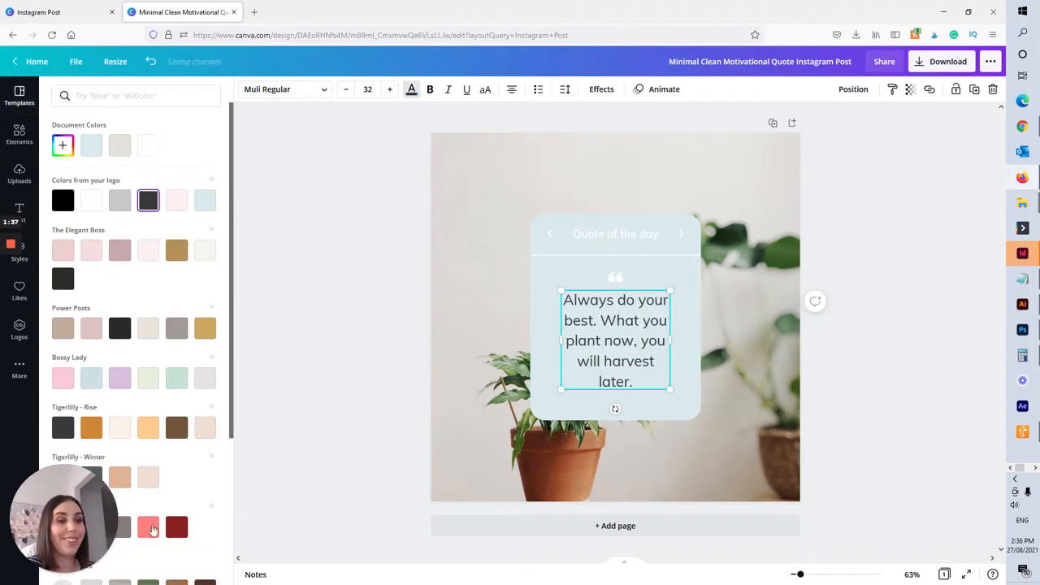
pyautogui.click(149, 565)
# Recolour the quotation mark with the dark grey logo colour and apply it to all matching white graphics
pyautogui.click(625, 284)
pyautogui.click(619, 279)
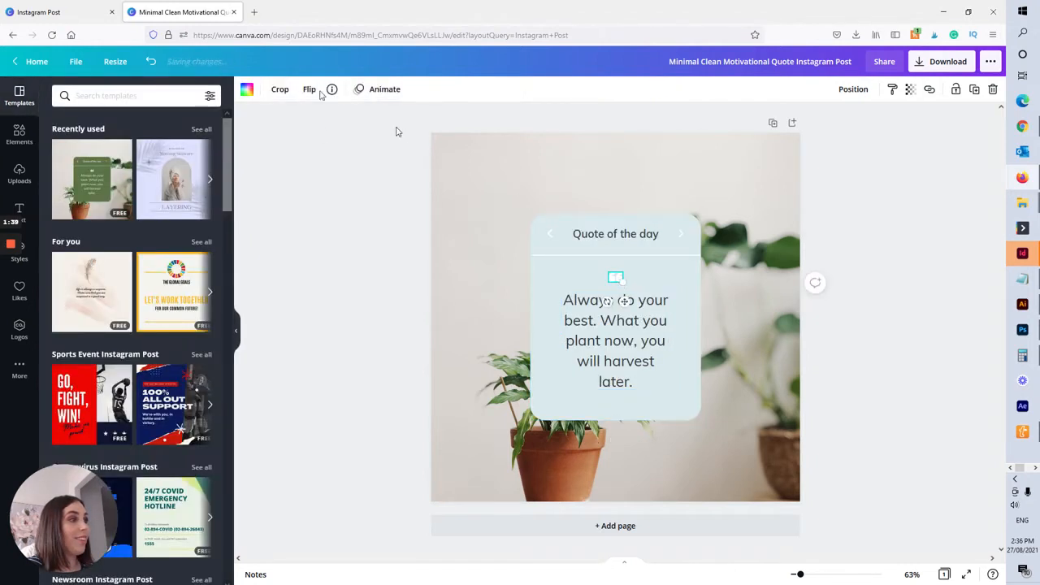
pyautogui.click(245, 93)
pyautogui.click(147, 201)
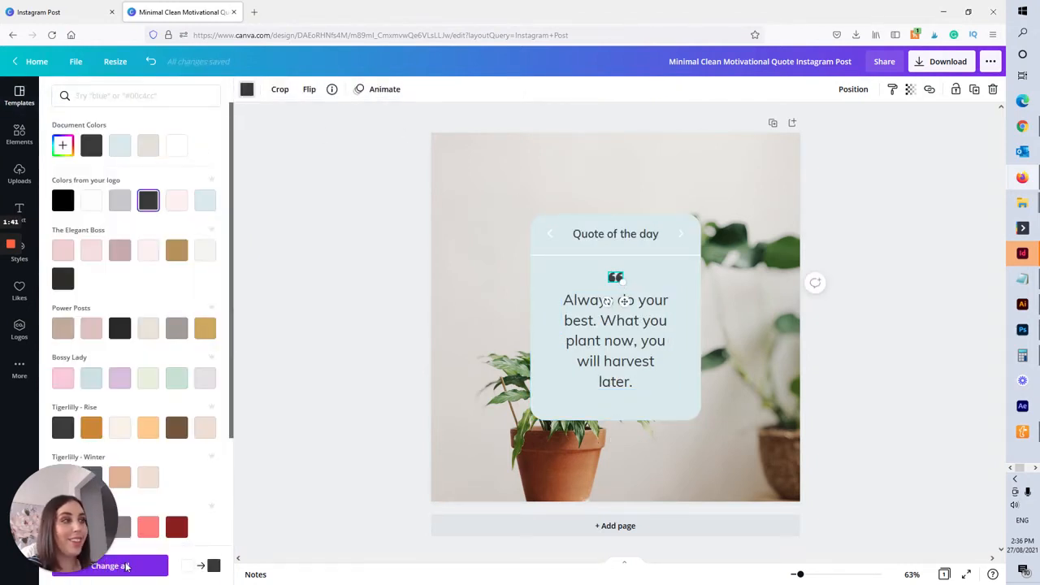
pyautogui.click(126, 566)
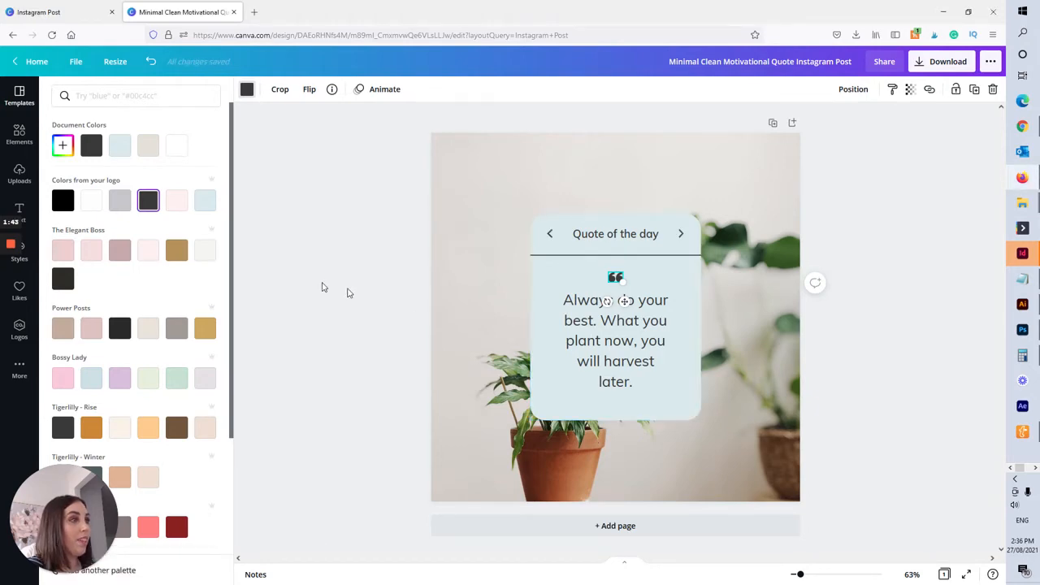
pyautogui.press('Escape')
# Search the uploads for "photo" and replace the background with the white tulip and keyboard flat-lay photo
pyautogui.click(19, 134)
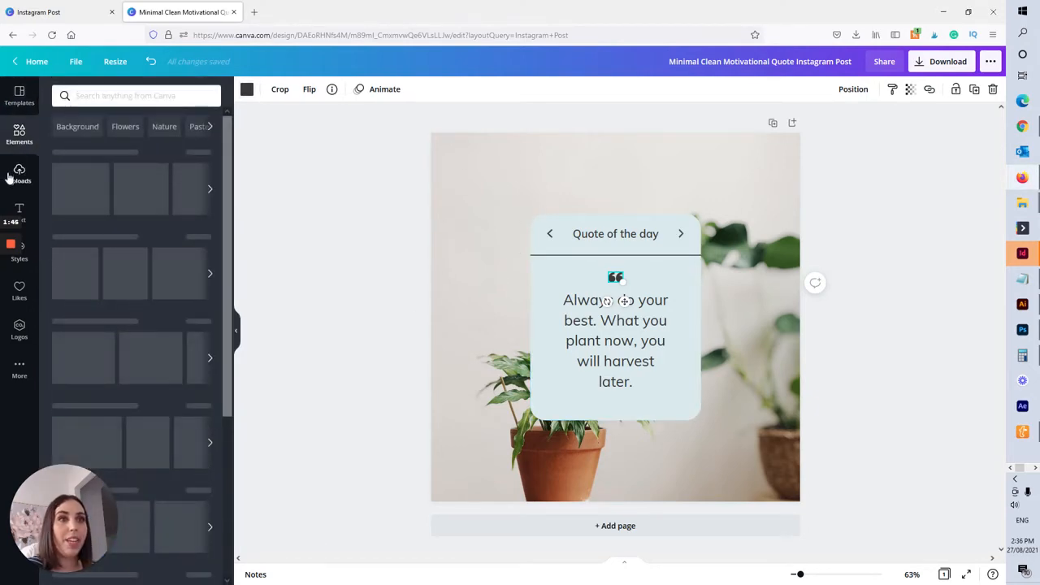
pyautogui.click(19, 174)
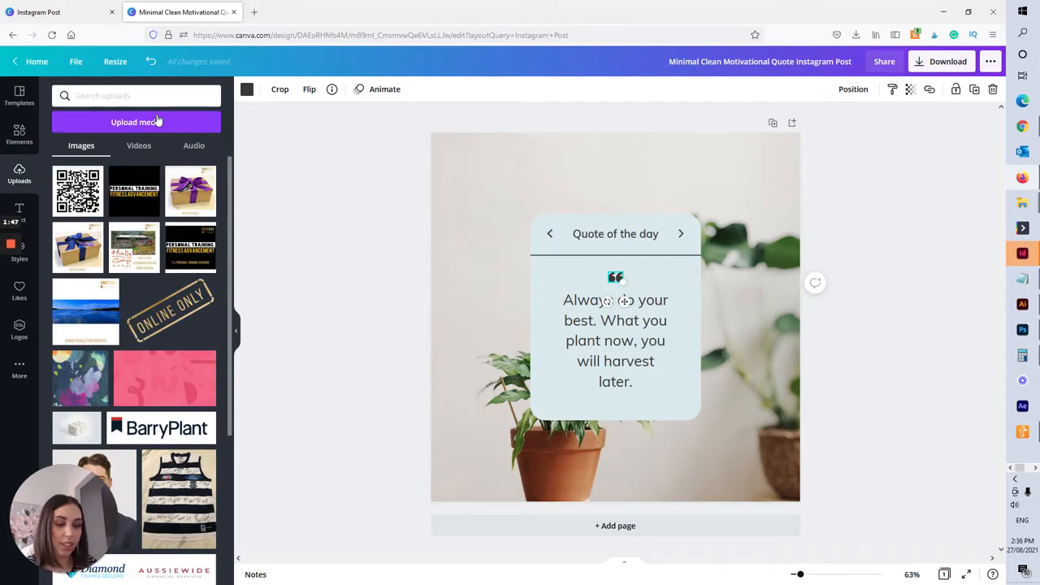
pyautogui.write('photo')
pyautogui.press('Return')
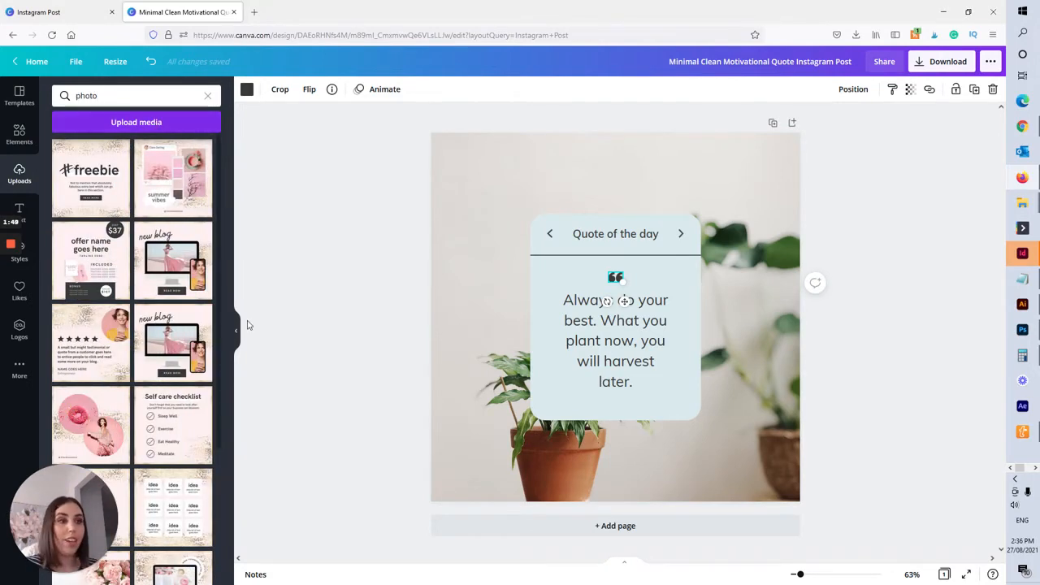
pyautogui.scroll(-3, 202, 314)
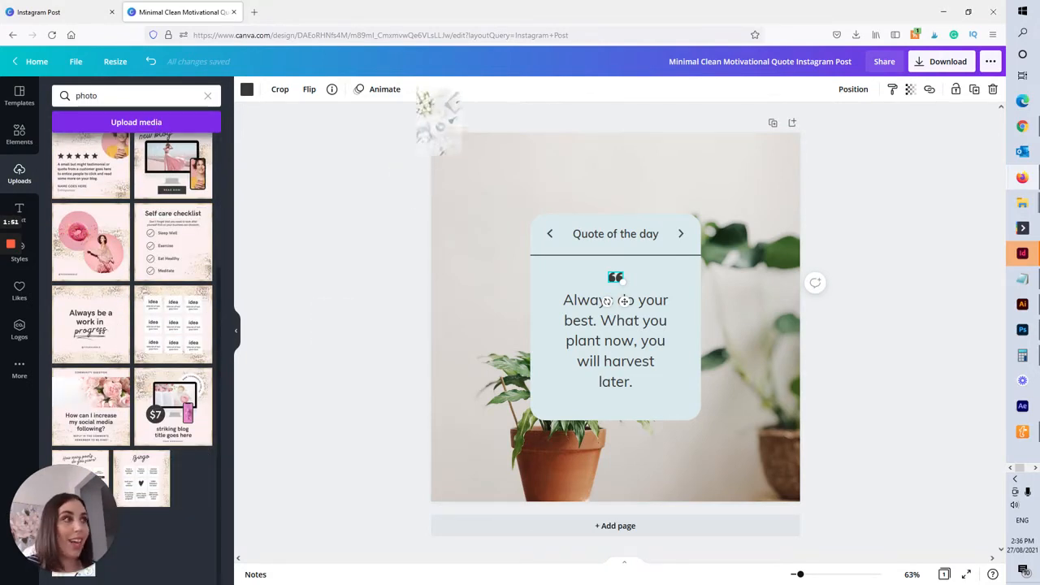
pyautogui.moveTo(439, 122); pyautogui.dragTo(633, 203)
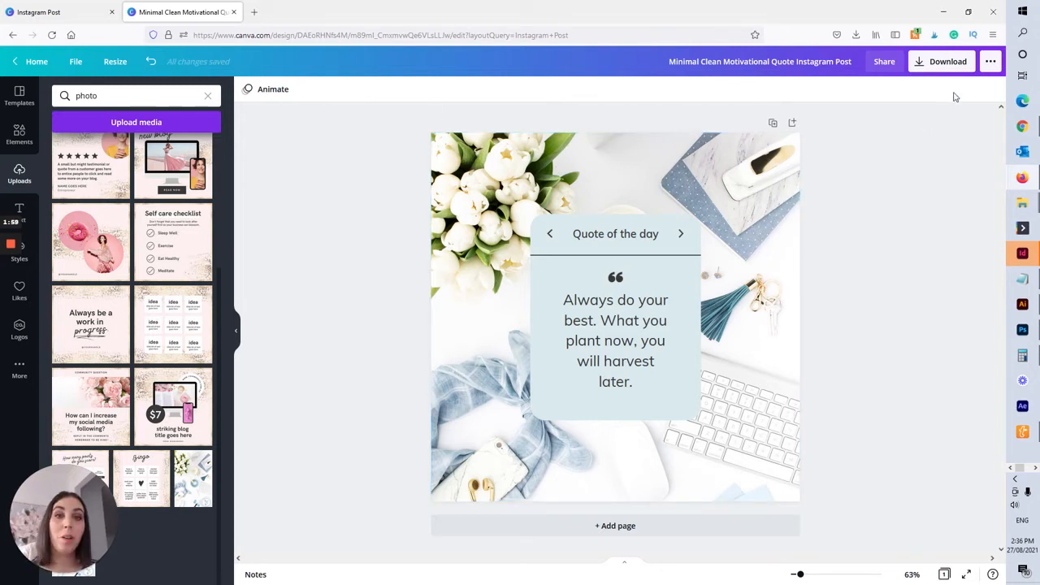
# Schedule the design for Saturday, August 28, 2021 at 05:36 PM and continue to the post details
pyautogui.click(991, 61)
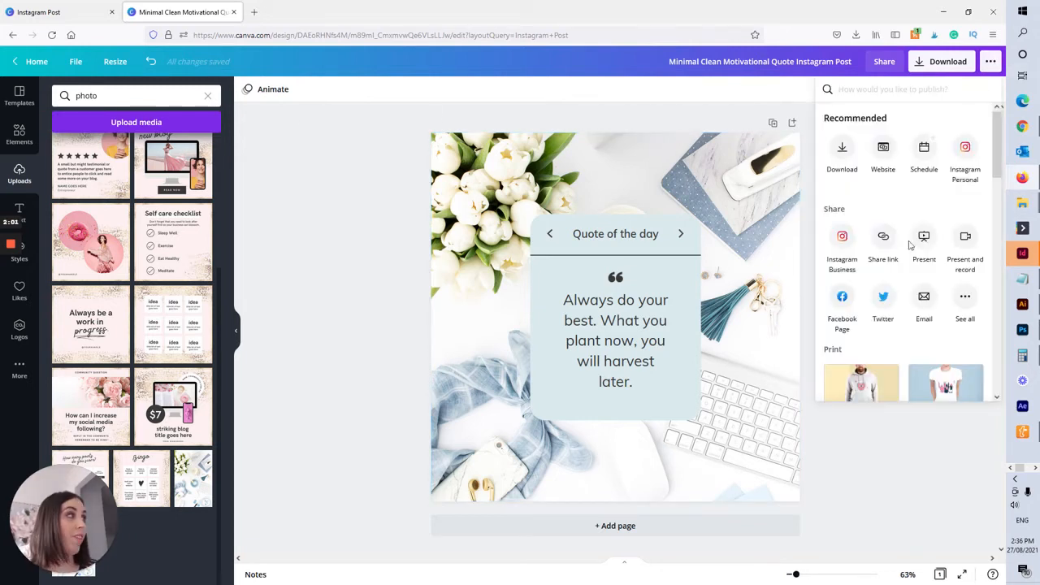
pyautogui.click(923, 147)
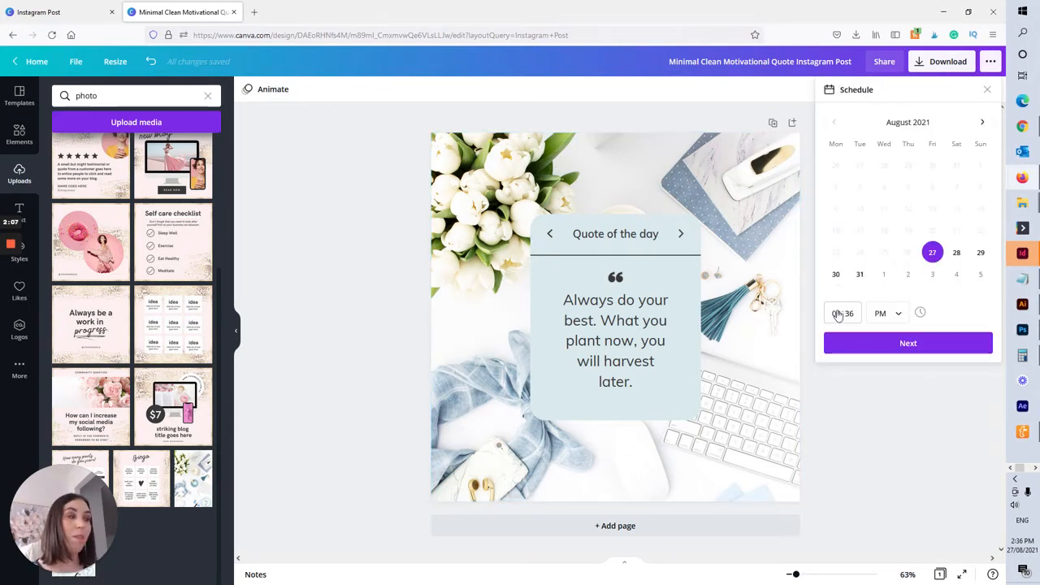
pyautogui.click(957, 255)
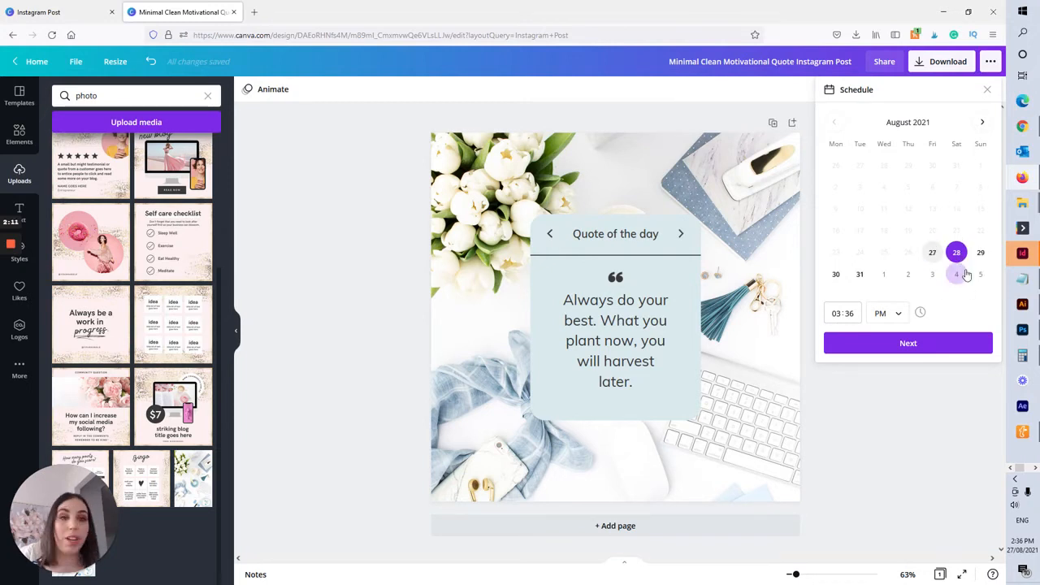
pyautogui.click(843, 314)
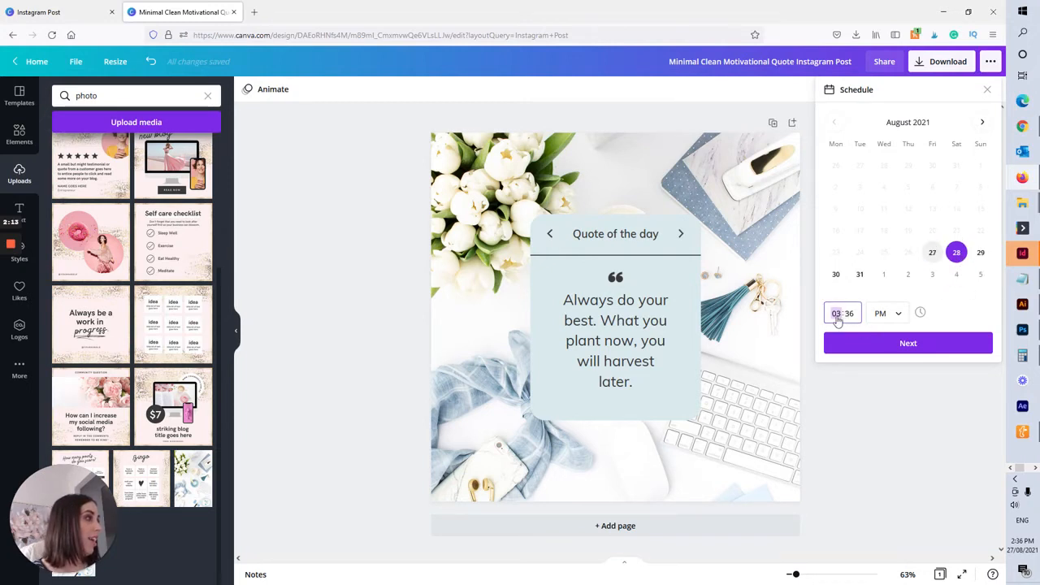
pyautogui.write('5')
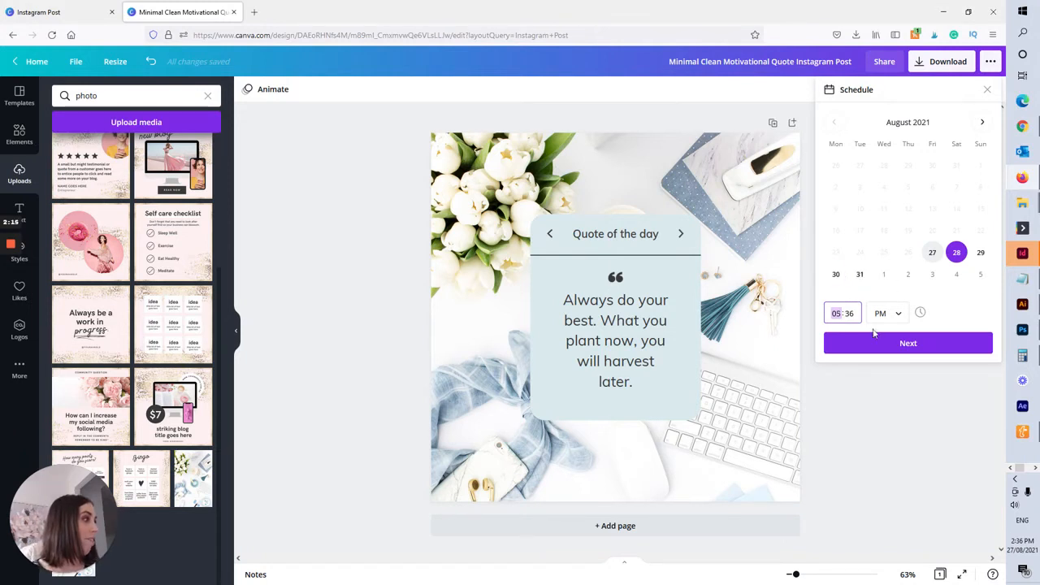
pyautogui.click(938, 355)
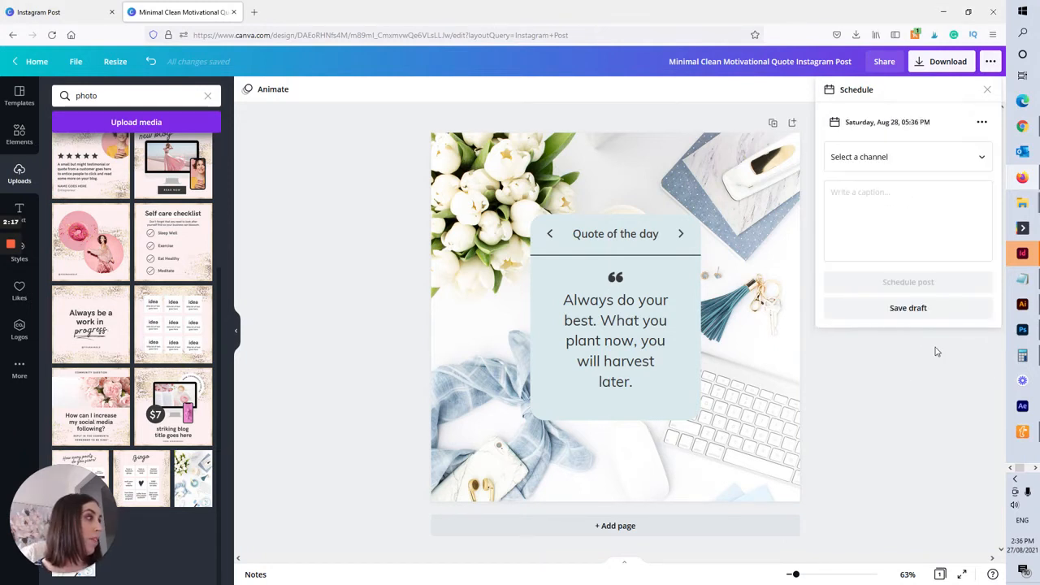
# Choose Pinterest as a new publishing channel and authorise Canva to access the Pinterest account
pyautogui.click(916, 157)
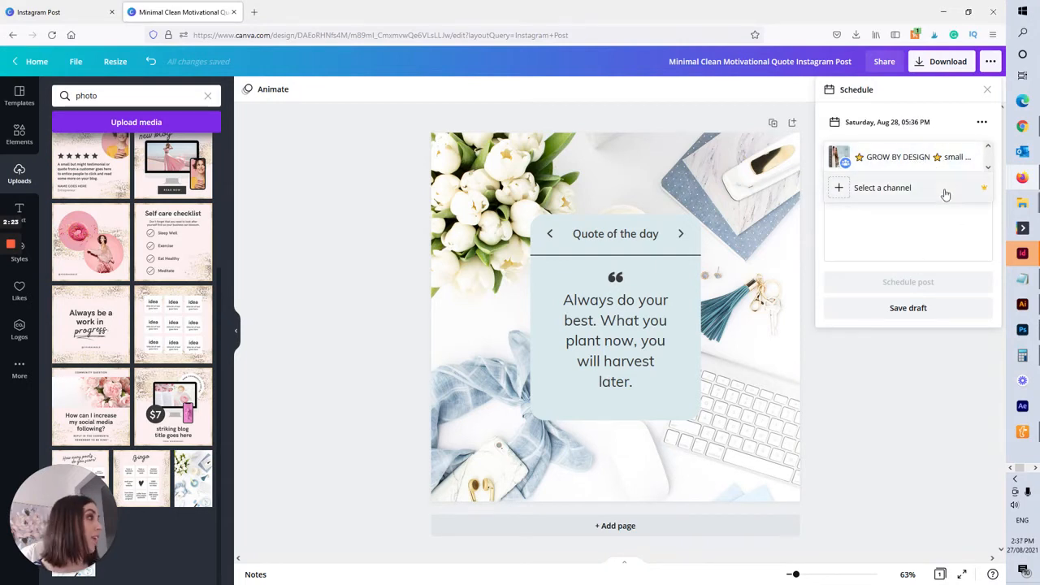
pyautogui.click(897, 195)
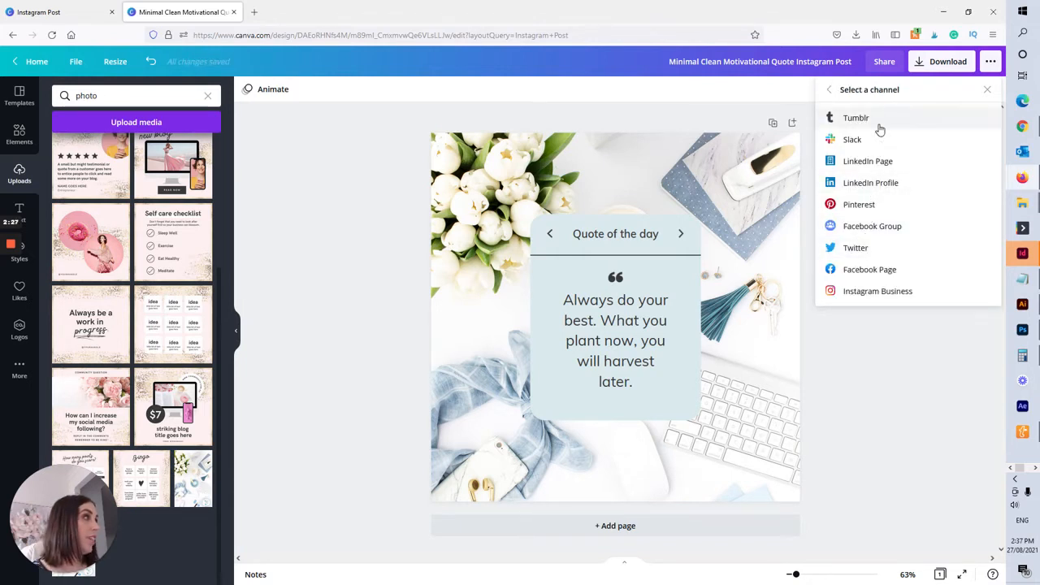
pyautogui.click(858, 204)
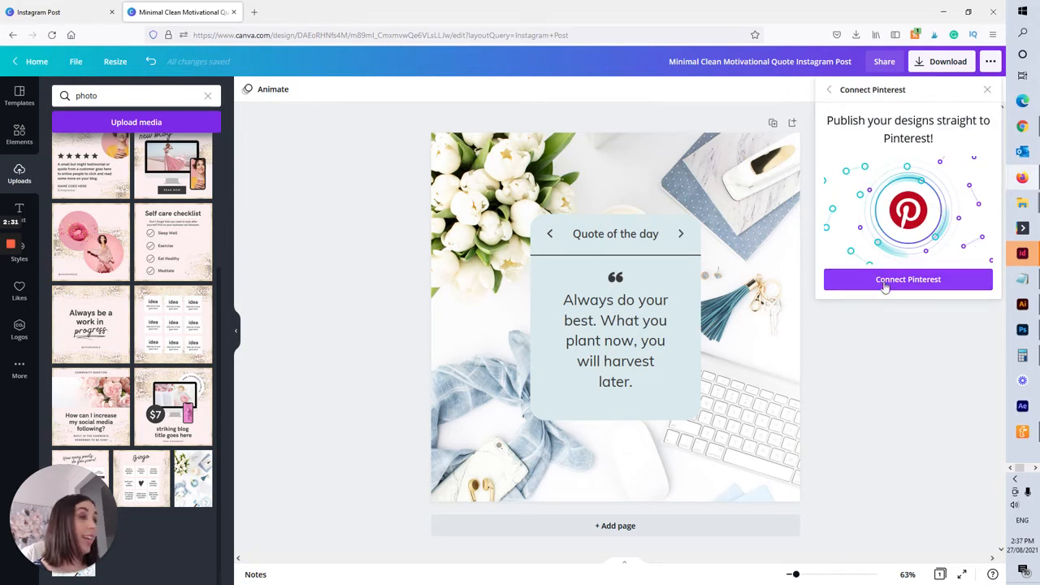
pyautogui.click(892, 280)
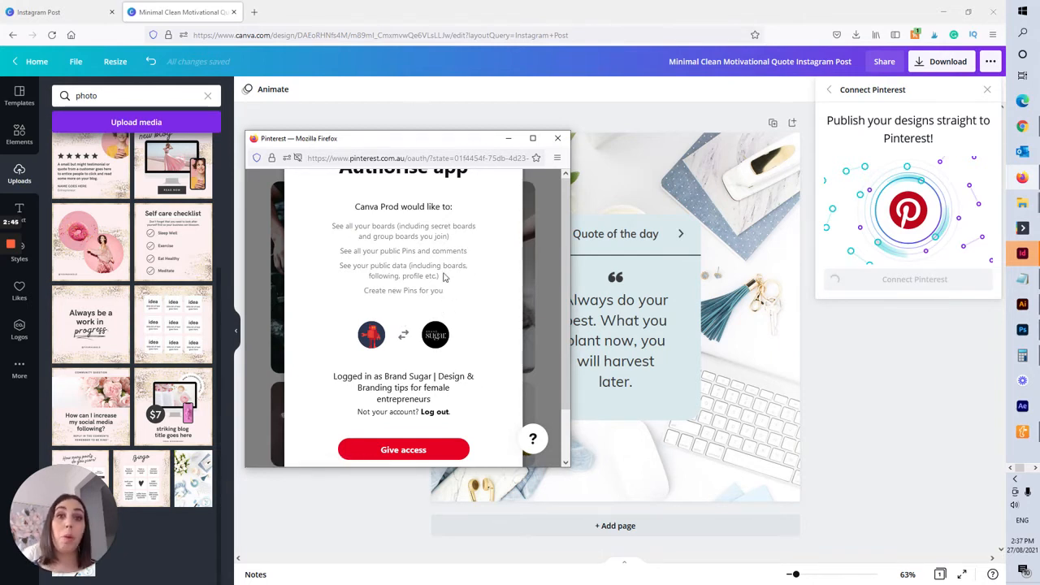
pyautogui.scroll(-1, 415, 396)
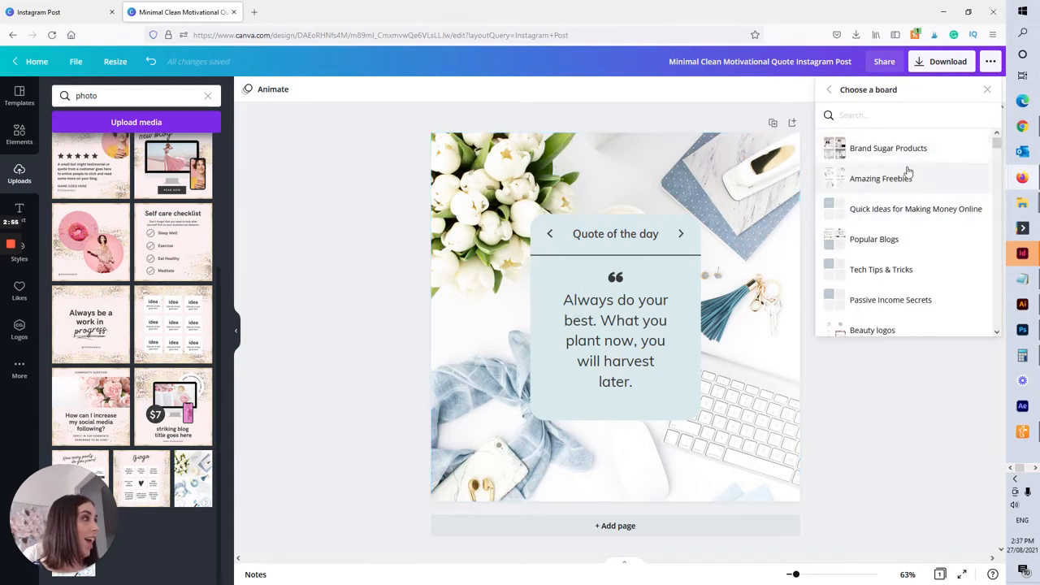
# Browse the available Pinterest boards twice and return to the list of publishing channels
pyautogui.scroll(-2, 905, 170)
pyautogui.scroll(2, 898, 225)
pyautogui.click(829, 90)
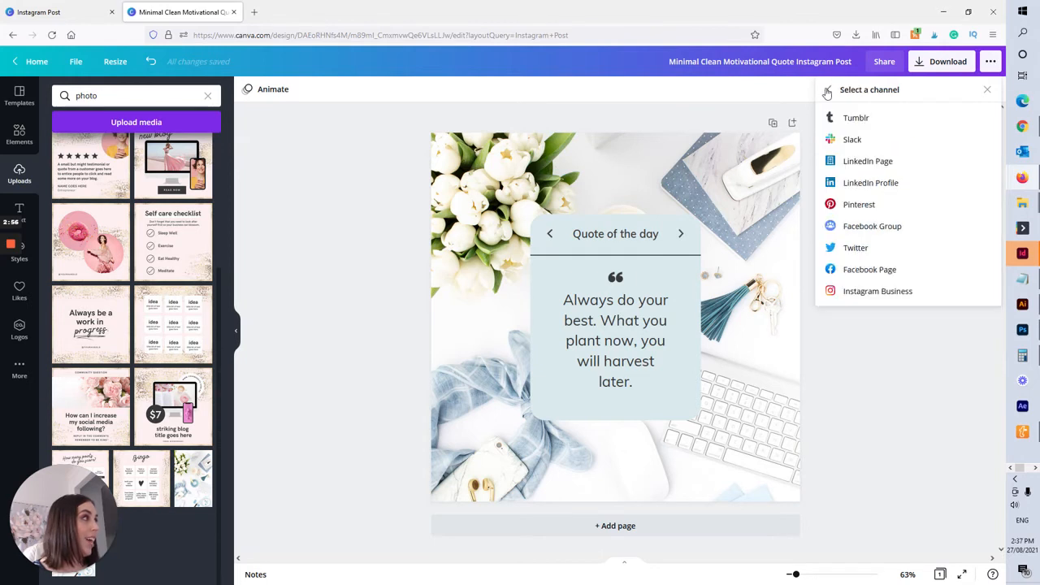
pyautogui.click(888, 206)
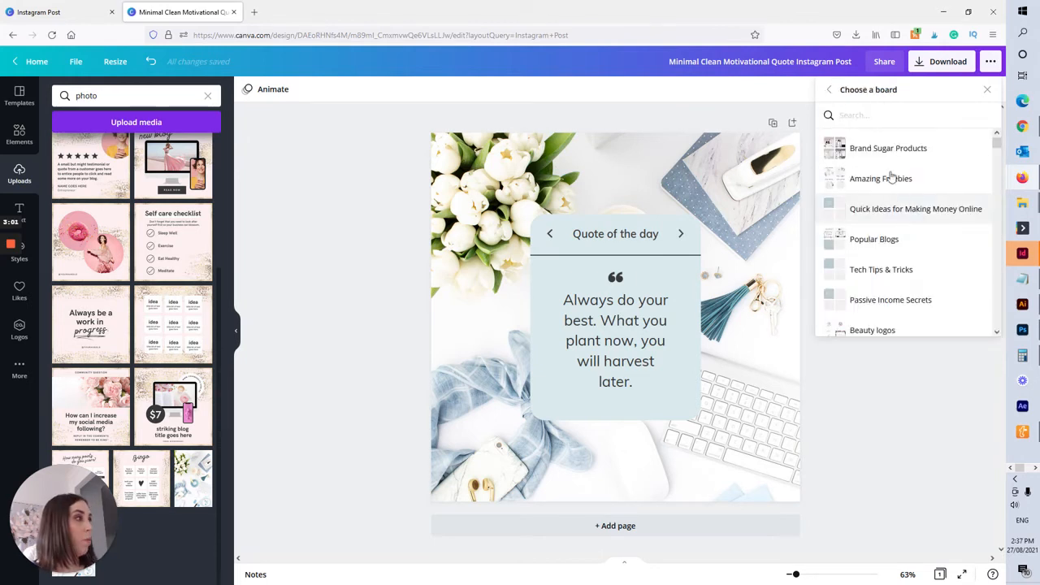
pyautogui.scroll(-2, 859, 256)
pyautogui.scroll(2, 885, 276)
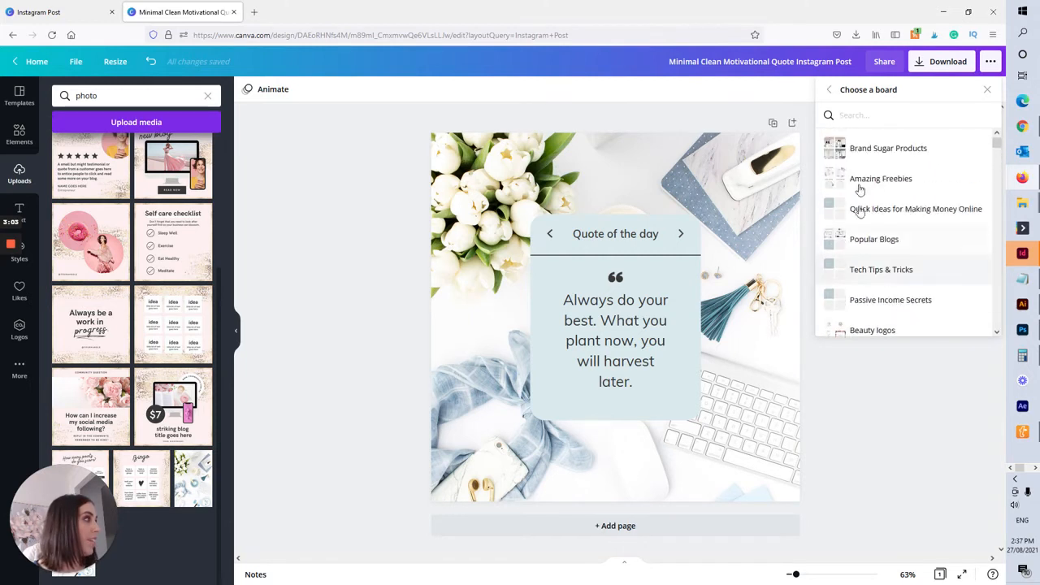
pyautogui.click(829, 90)
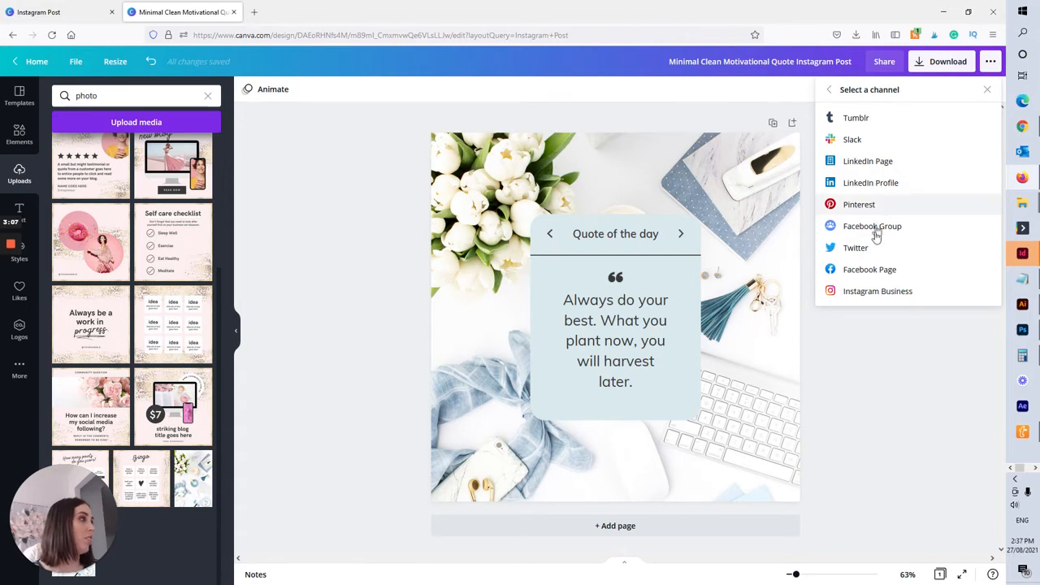
# Select the GROW BY DESIGN Facebook group as the publishing channel and open the caption for writing
pyautogui.click(829, 89)
pyautogui.click(902, 159)
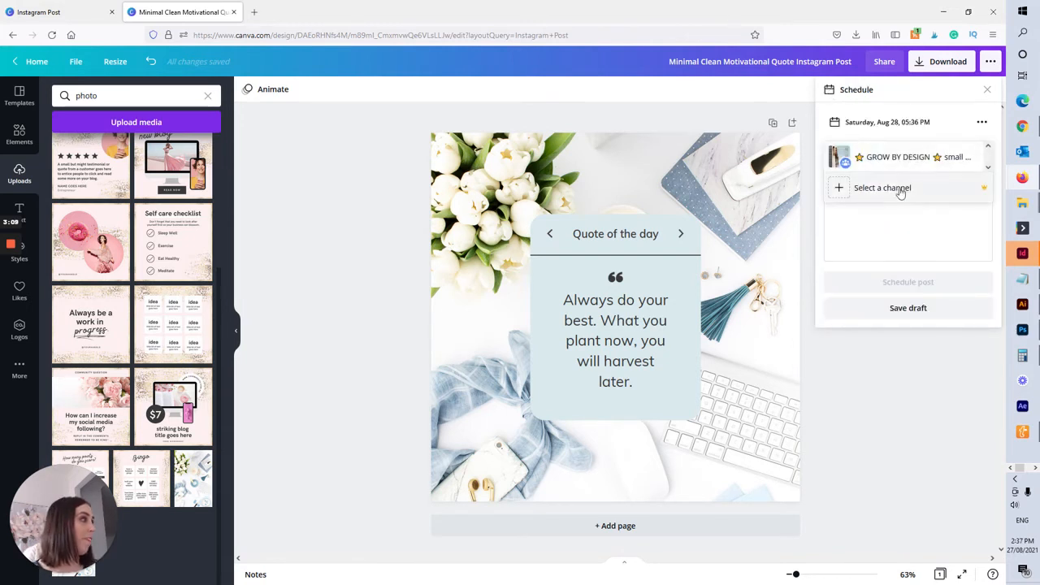
pyautogui.click(926, 159)
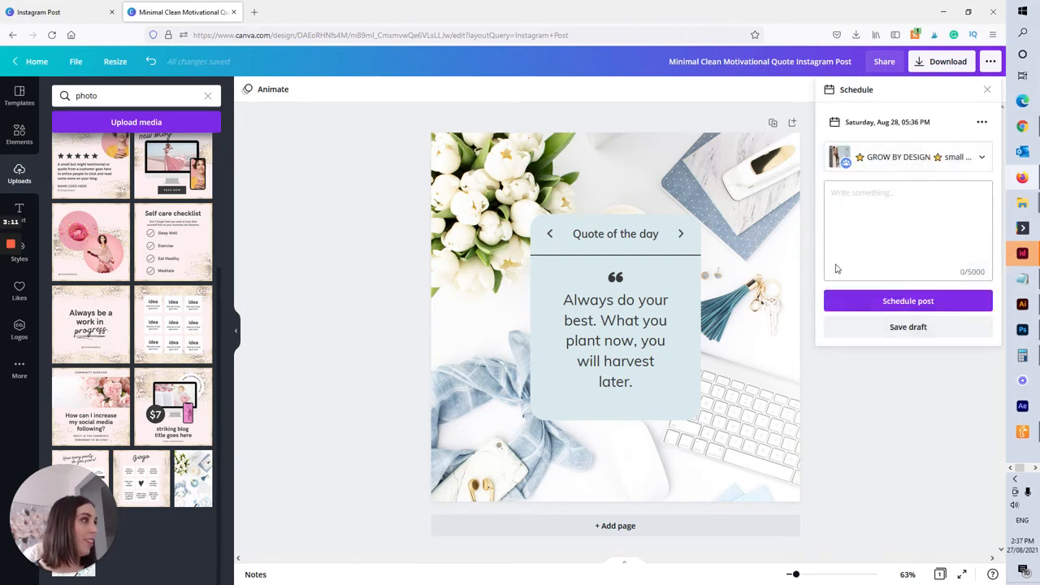
pyautogui.click(842, 271)
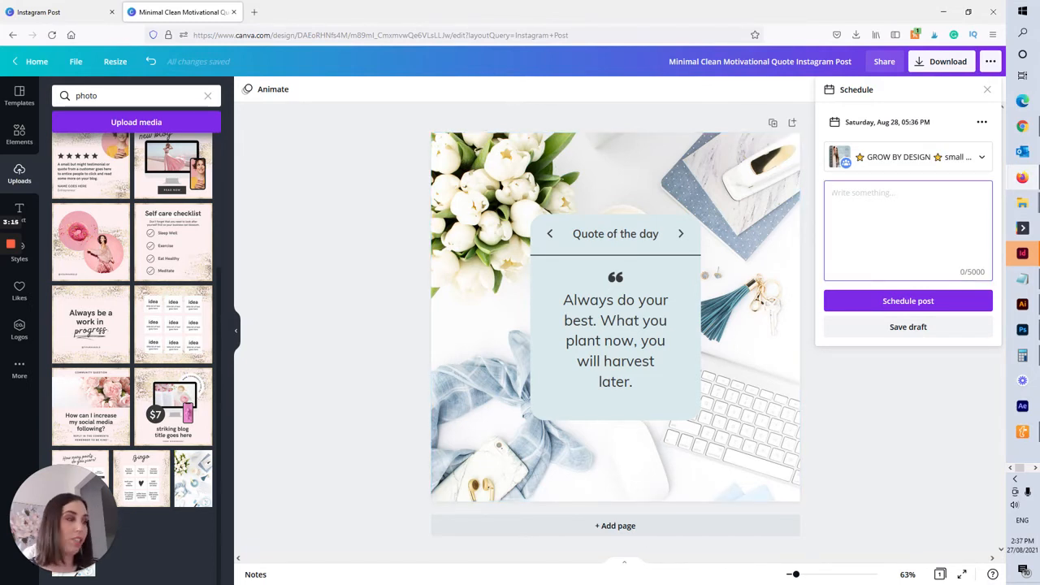
# Copy the full quote text from the light blue card in the design
pyautogui.click(661, 358)
pyautogui.click(661, 357)
pyautogui.hotkey('ctrl', 'c')
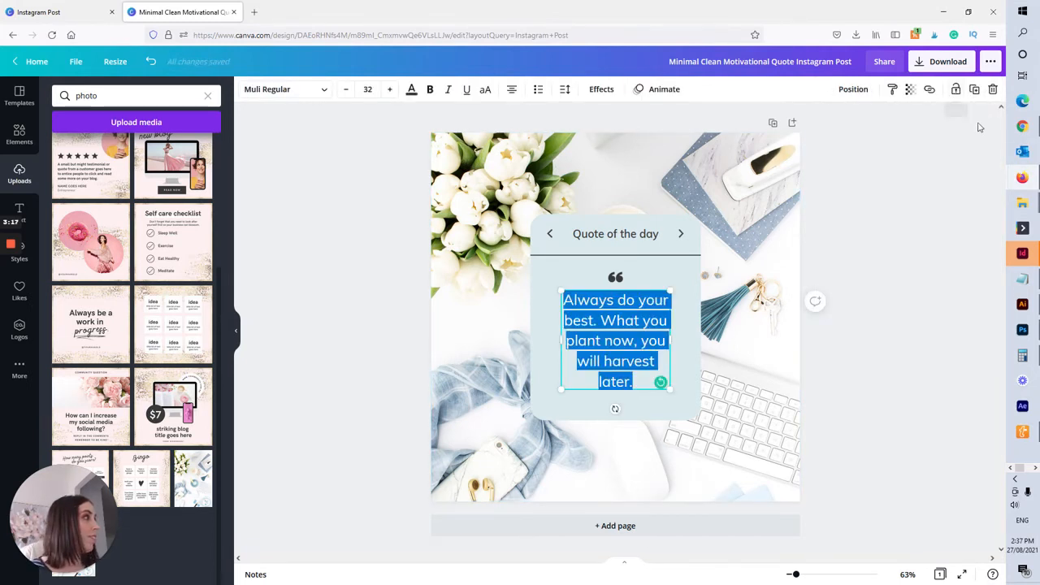
# Restart scheduling for Friday, August 27 at 03:38 PM and choose the GROW BY DESIGN Facebook group as the channel
pyautogui.click(875, 136)
pyautogui.click(991, 65)
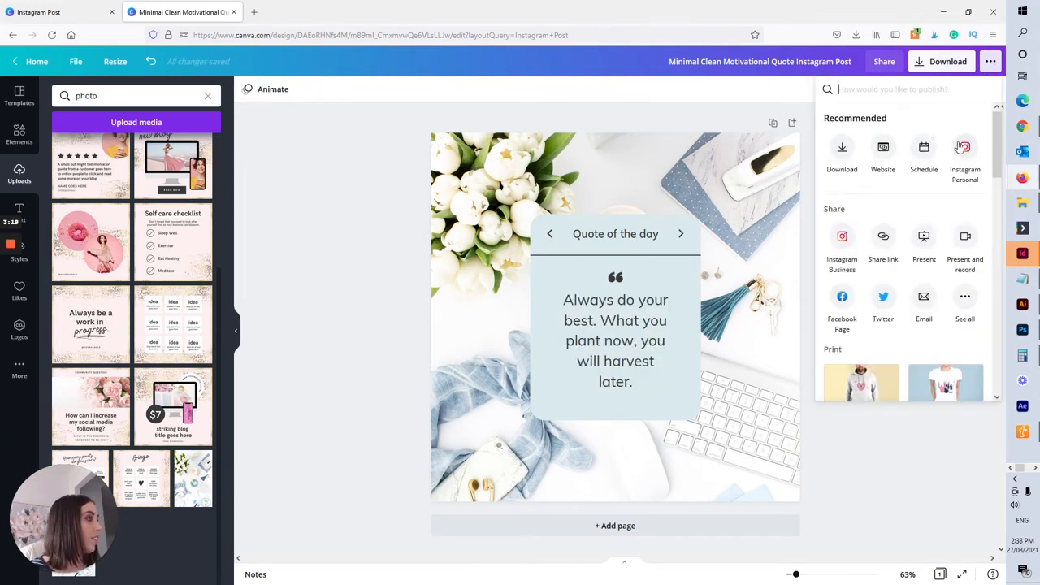
pyautogui.click(925, 147)
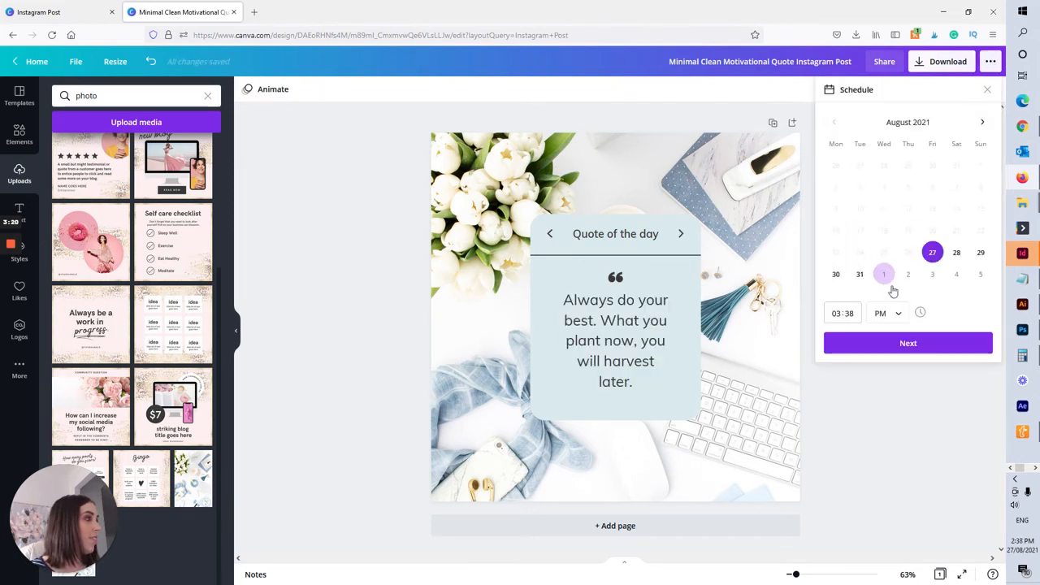
pyautogui.click(885, 349)
pyautogui.click(882, 160)
pyautogui.click(900, 161)
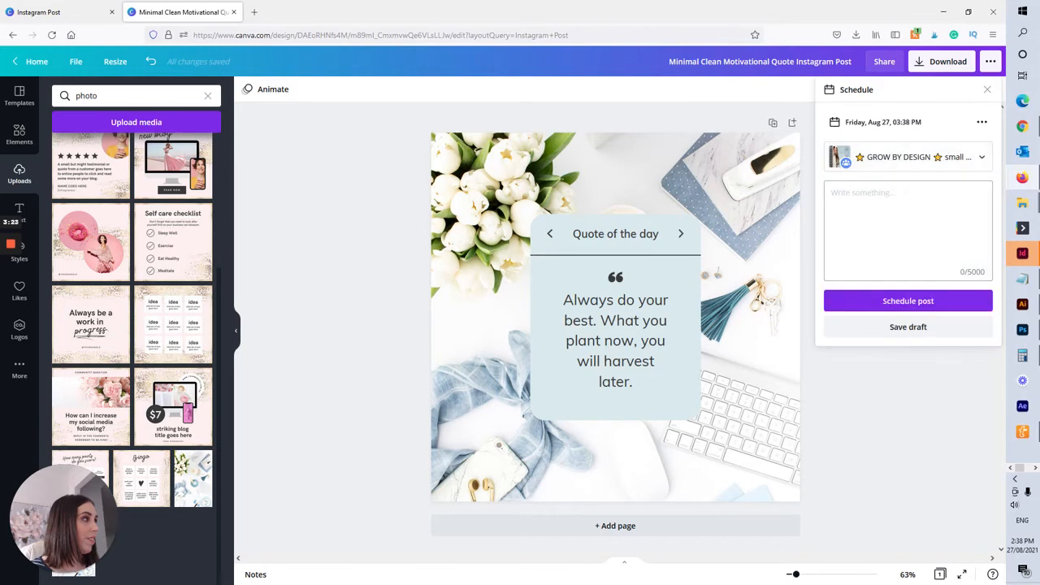
# Paste the copied quote as the post caption and schedule the post
pyautogui.click(891, 253)
pyautogui.hotkey('ctrl', 'v')
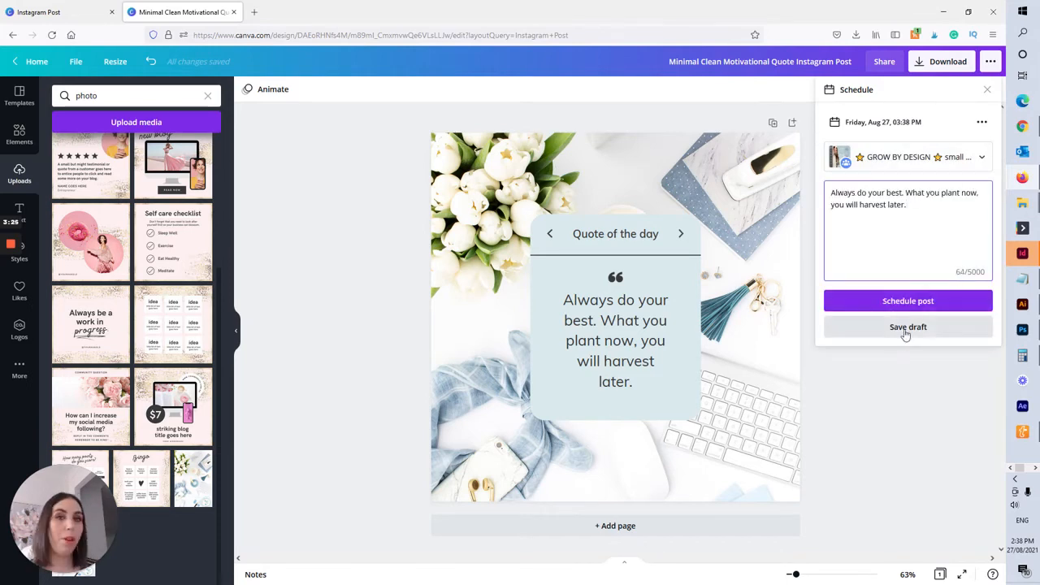
pyautogui.click(921, 304)
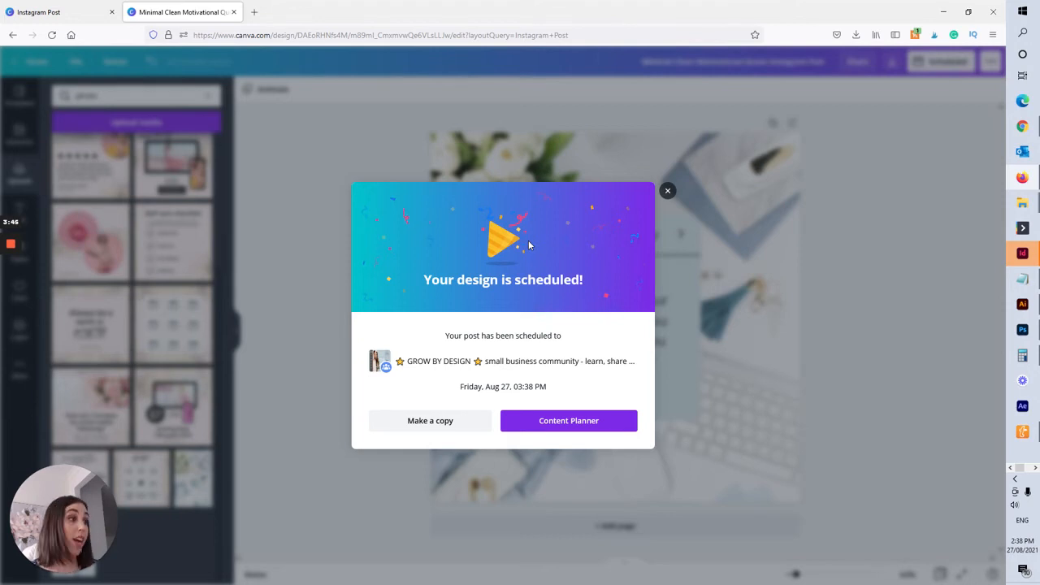
# Go to the Content Planner, close the post details and move the quote post from August 27 to September 1
pyautogui.click(552, 420)
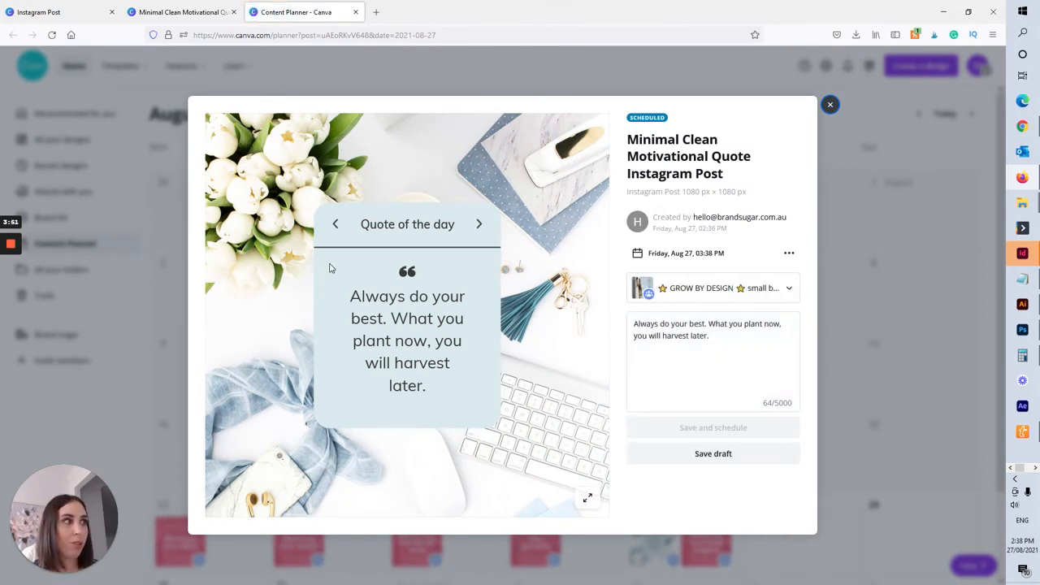
pyautogui.click(829, 104)
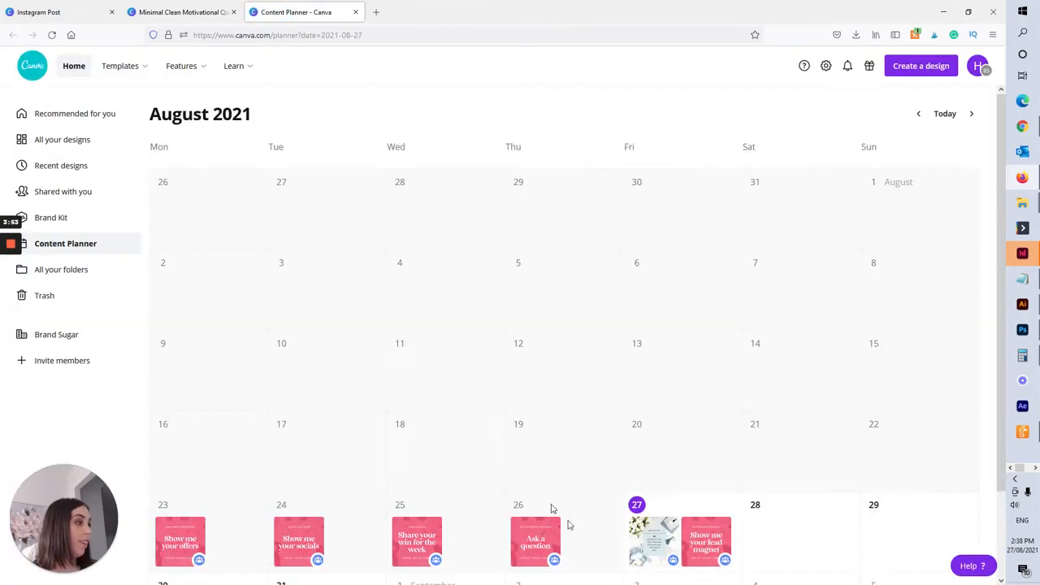
pyautogui.scroll(-2, 569, 524)
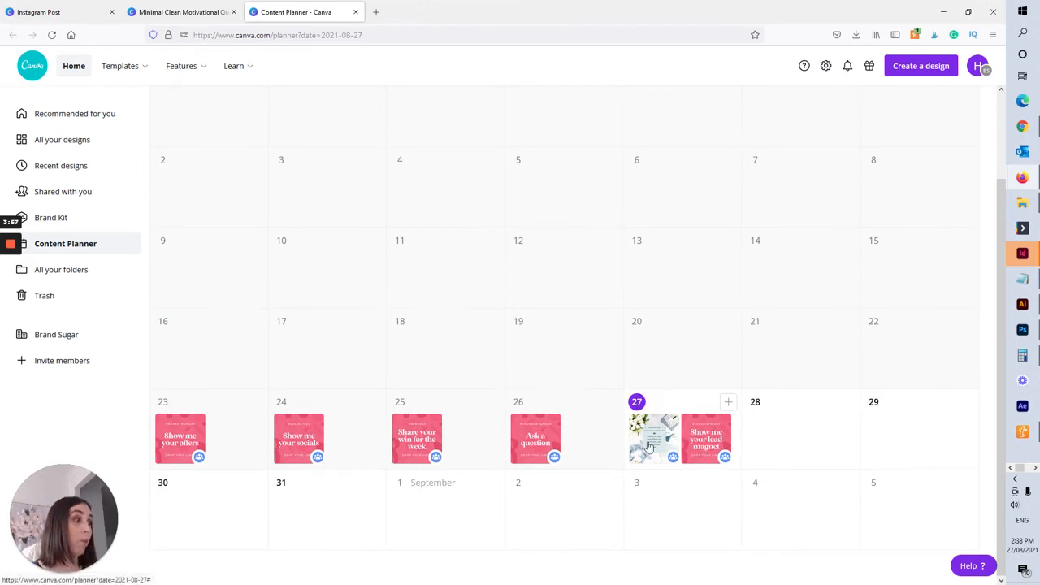
pyautogui.moveTo(647, 445); pyautogui.dragTo(484, 514)
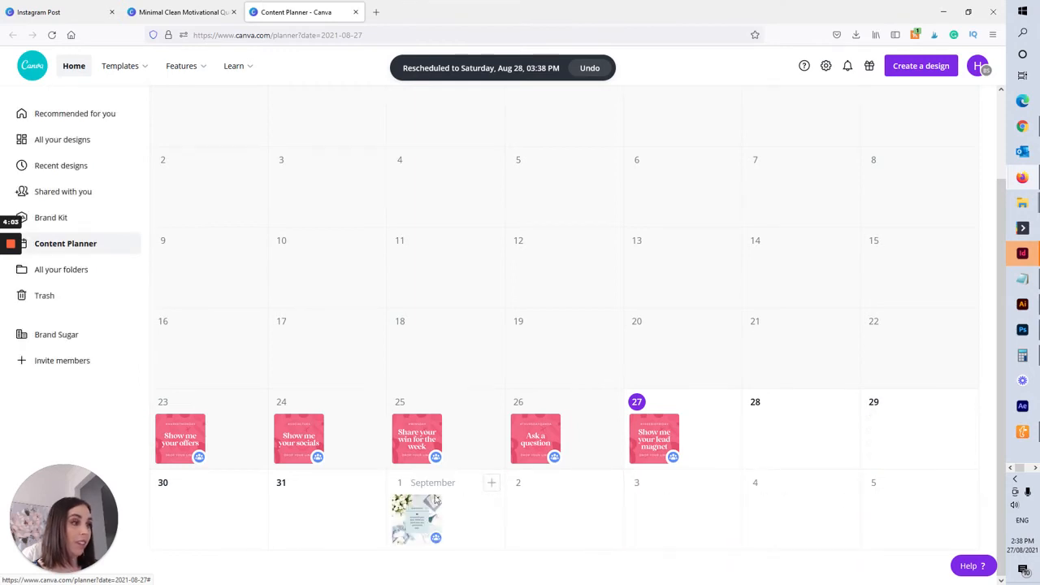
# Examine the quote post's details and its date and time settings, leaving the schedule as it is
pyautogui.click(428, 519)
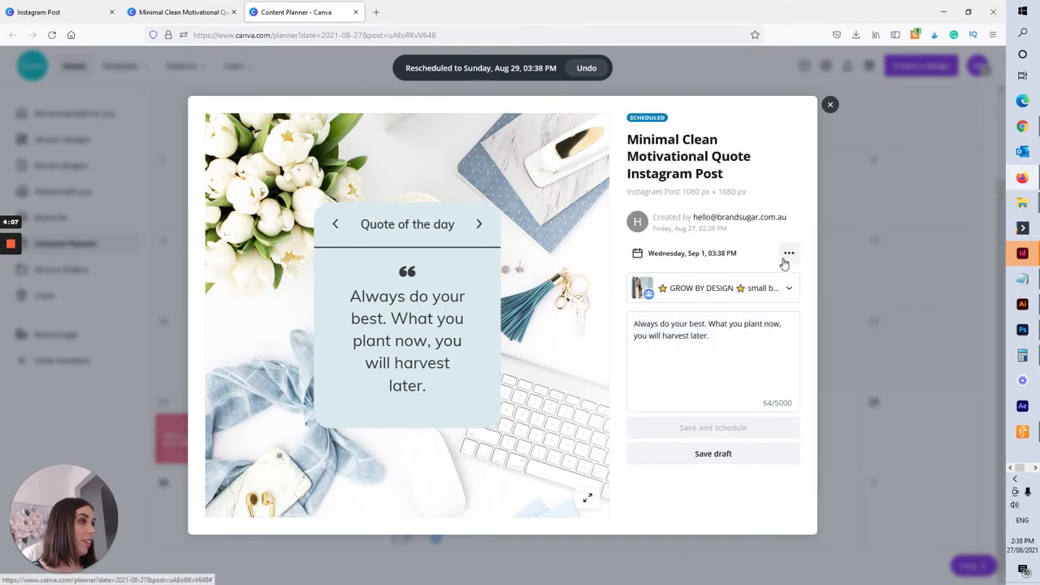
pyautogui.click(703, 255)
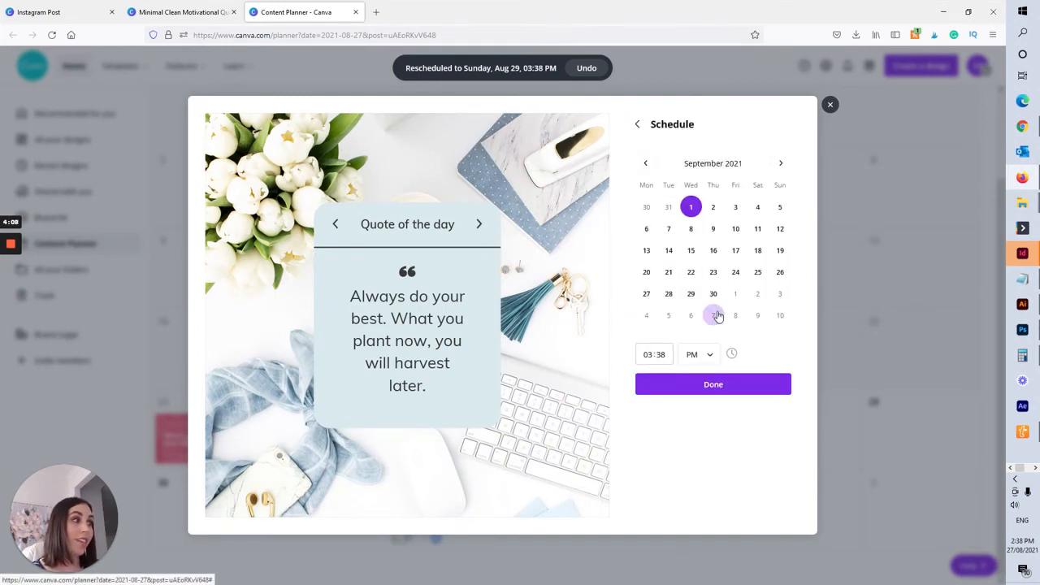
pyautogui.click(649, 355)
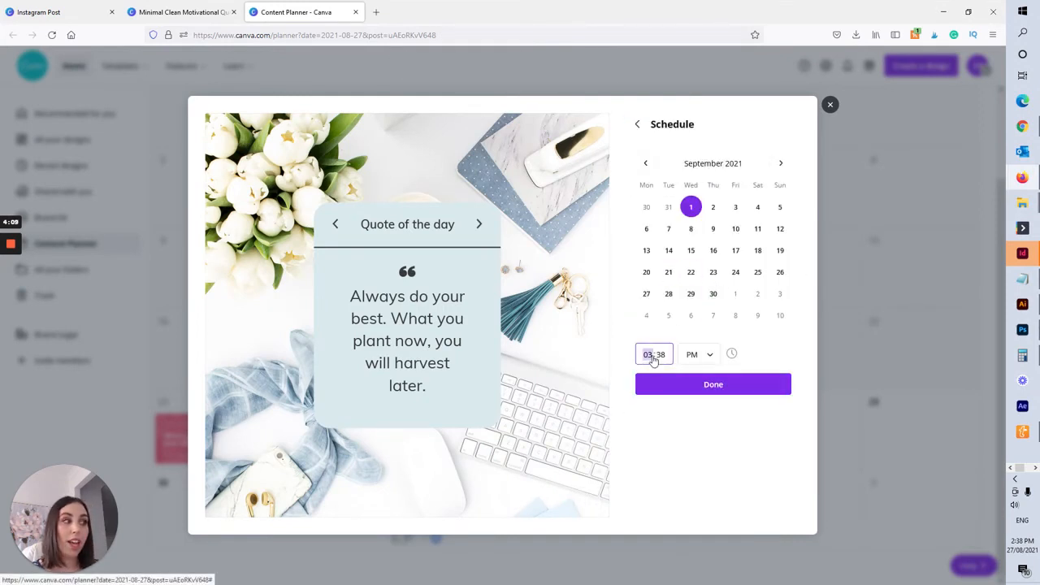
pyautogui.click(637, 124)
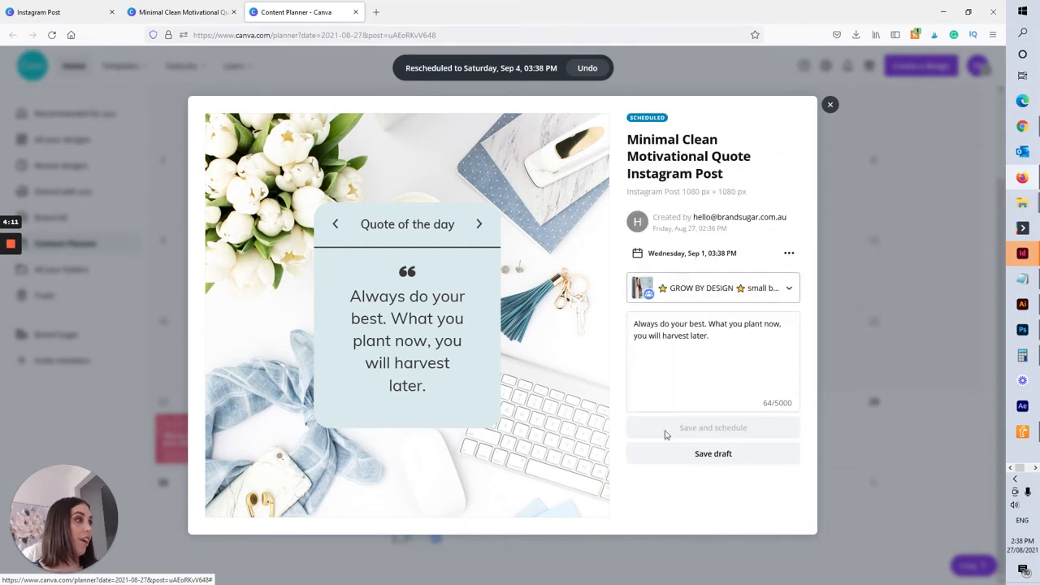
pyautogui.click(830, 106)
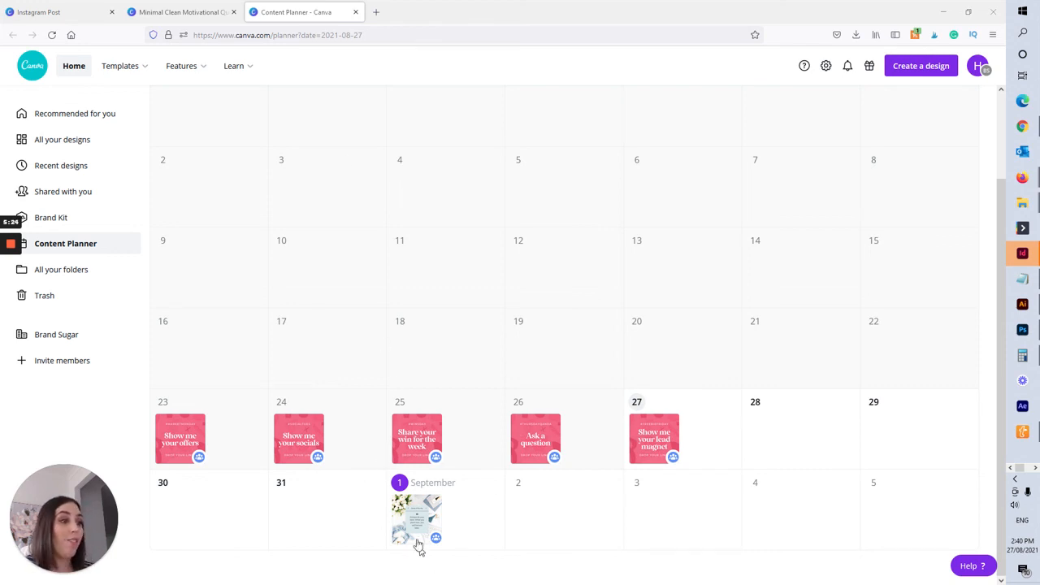
# Reschedule the quote post from September 1 to Sunday, August 29 in the planner calendar
pyautogui.moveTo(417, 544); pyautogui.dragTo(890, 439)
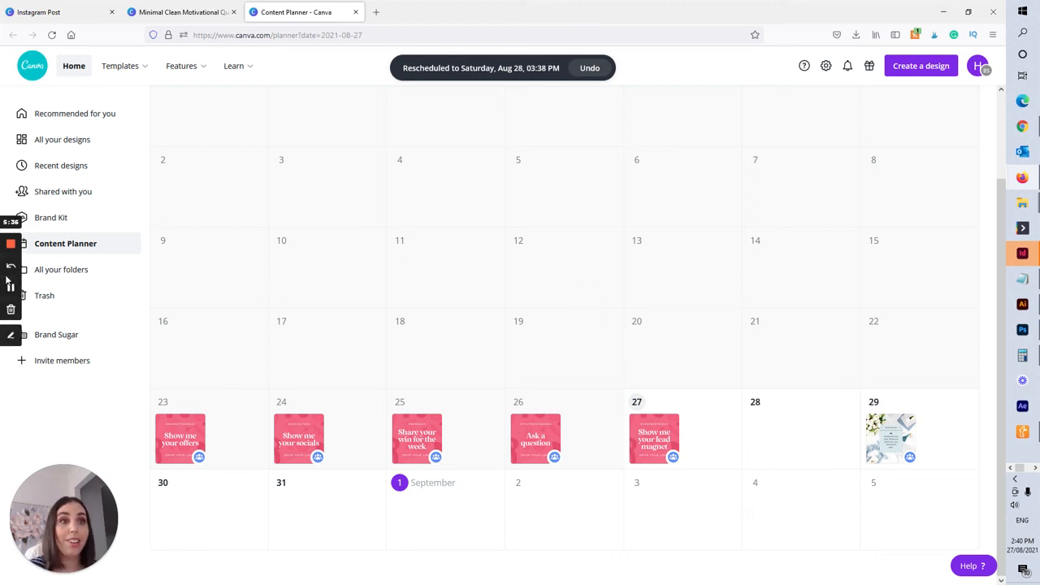
pyautogui.click(8, 290)
pyautogui.click(8, 289)
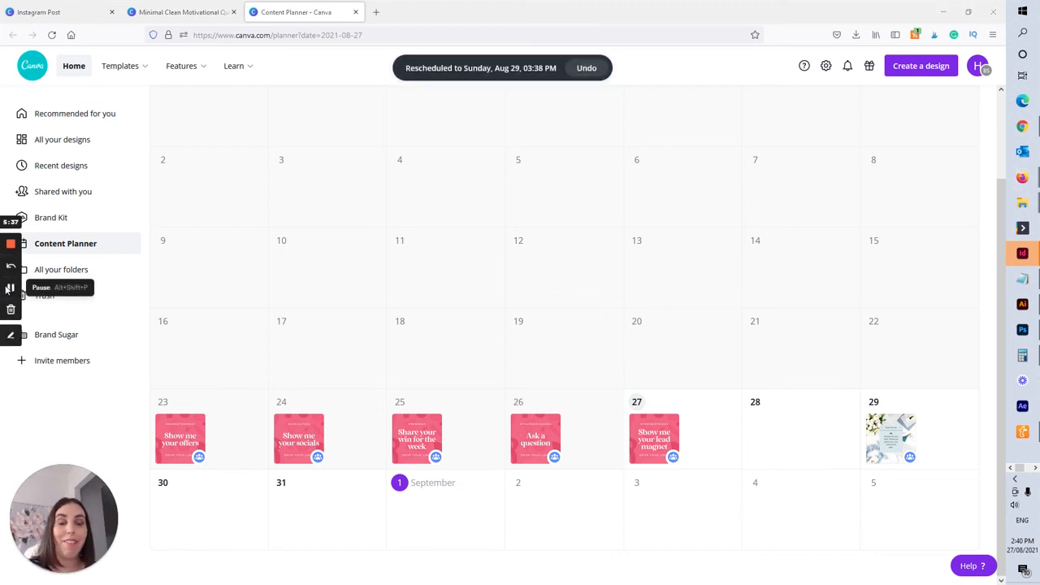